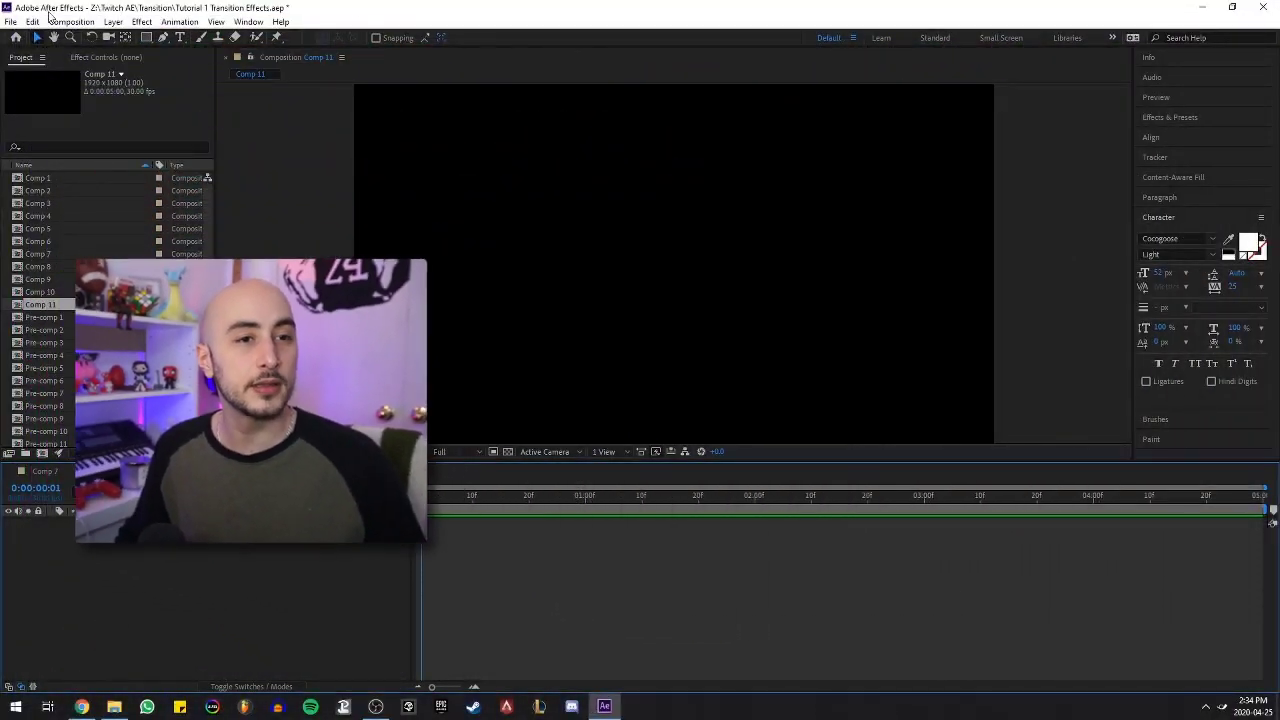
# Step: Create a new 1920 x 1080 composition at 30 fps with a duration of 5 seconds
pyautogui.click(71, 21)
pyautogui.click(93, 38)
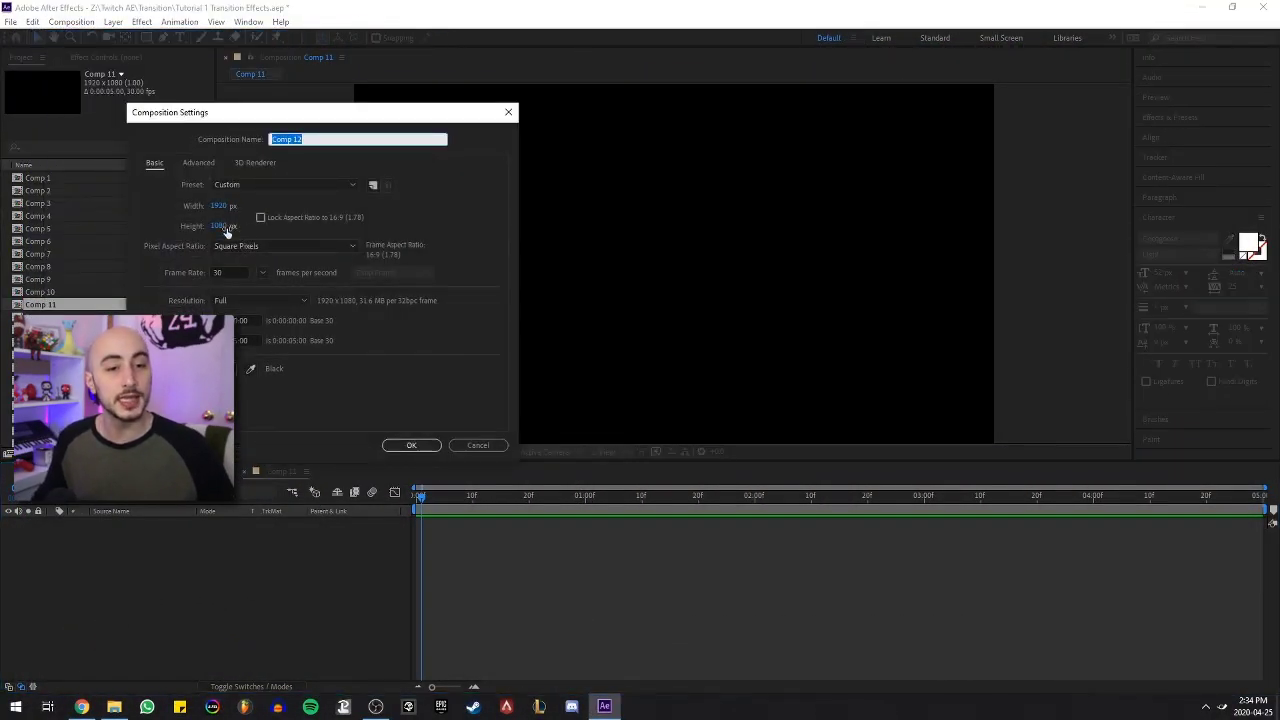
pyautogui.click(240, 340)
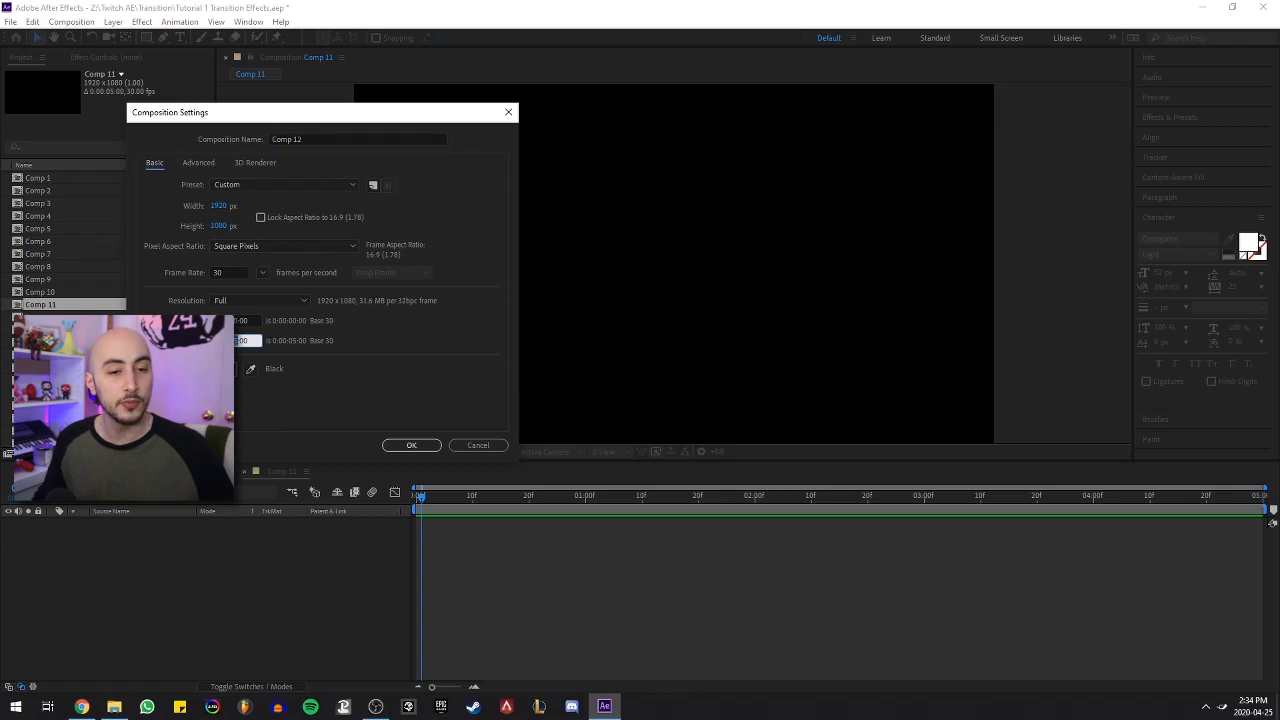
pyautogui.click(408, 445)
# Step: Draw a large red square and a narrow red bar of equal height beside its right edge, each on its own shape layer
pyautogui.click(146, 37)
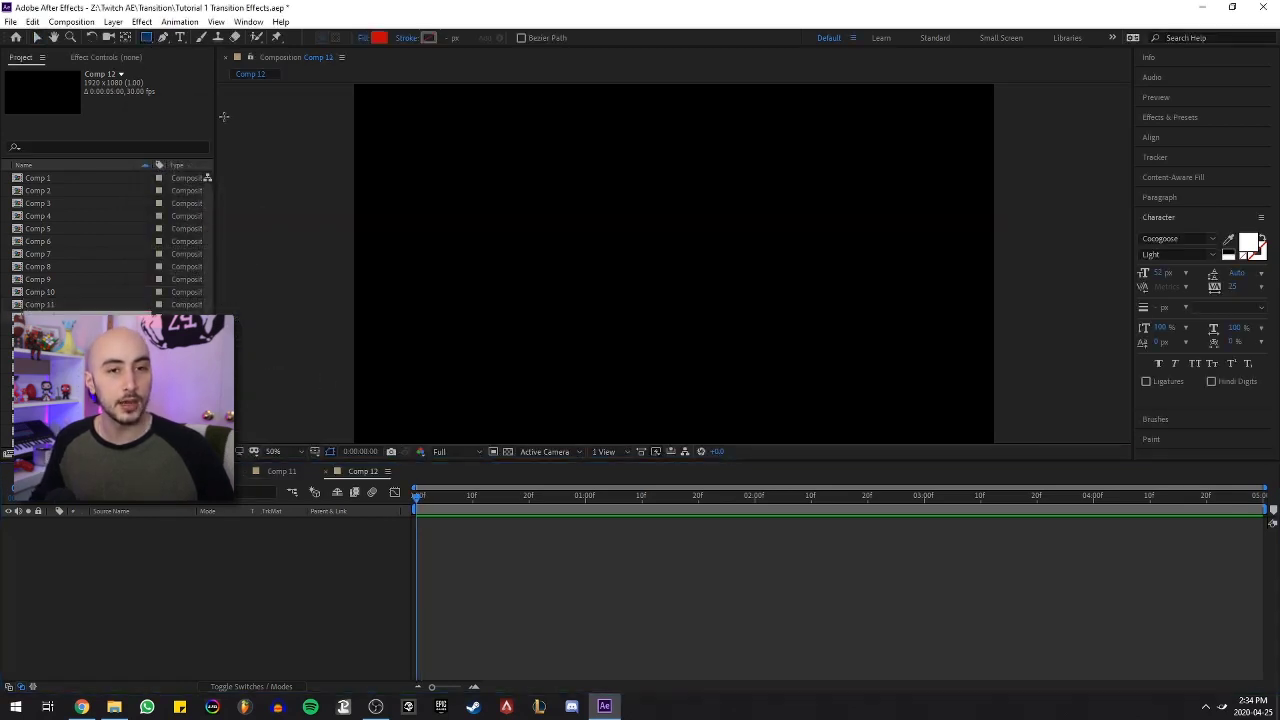
pyautogui.moveTo(443, 146); pyautogui.dragTo(671, 374)
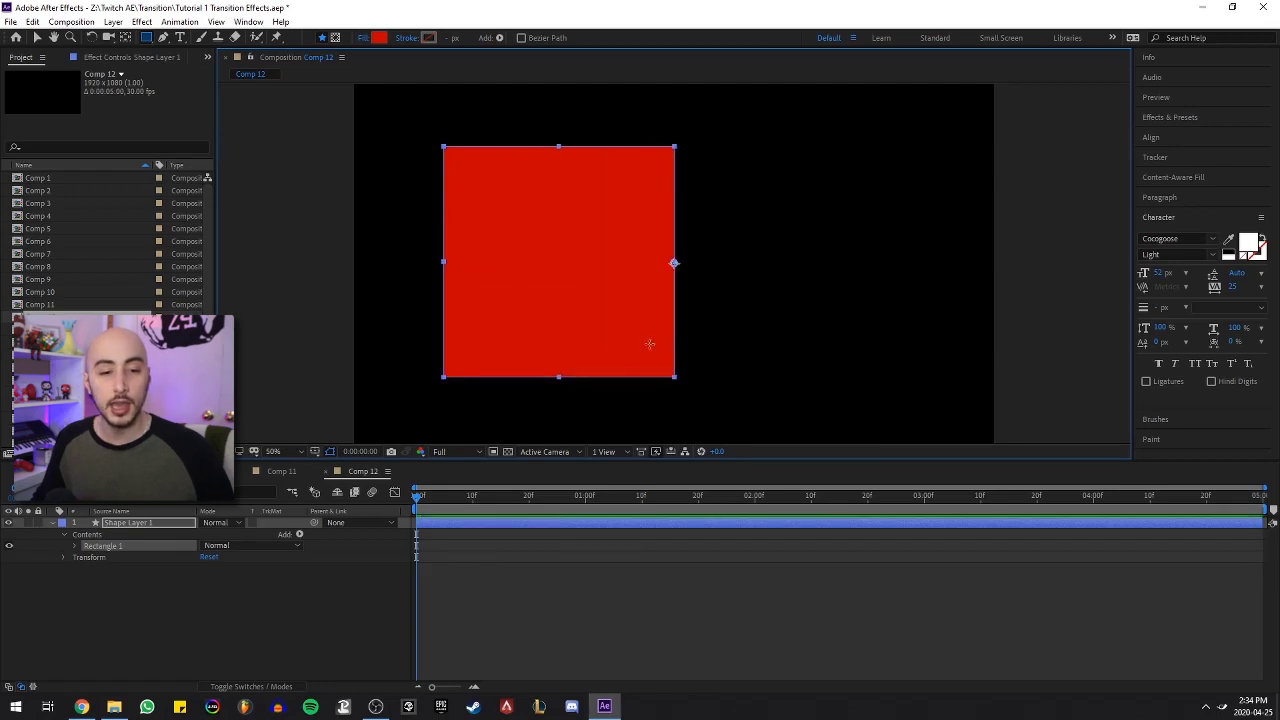
pyautogui.click(268, 608)
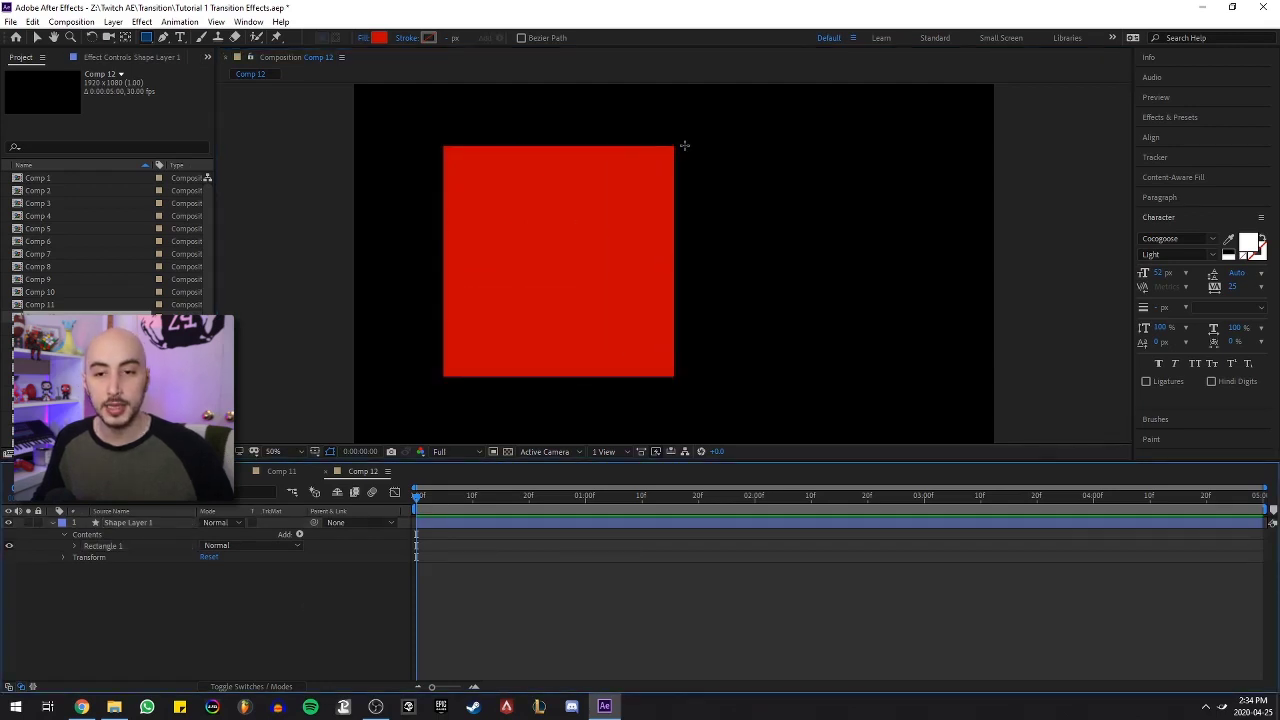
pyautogui.moveTo(684, 145); pyautogui.dragTo(720, 377)
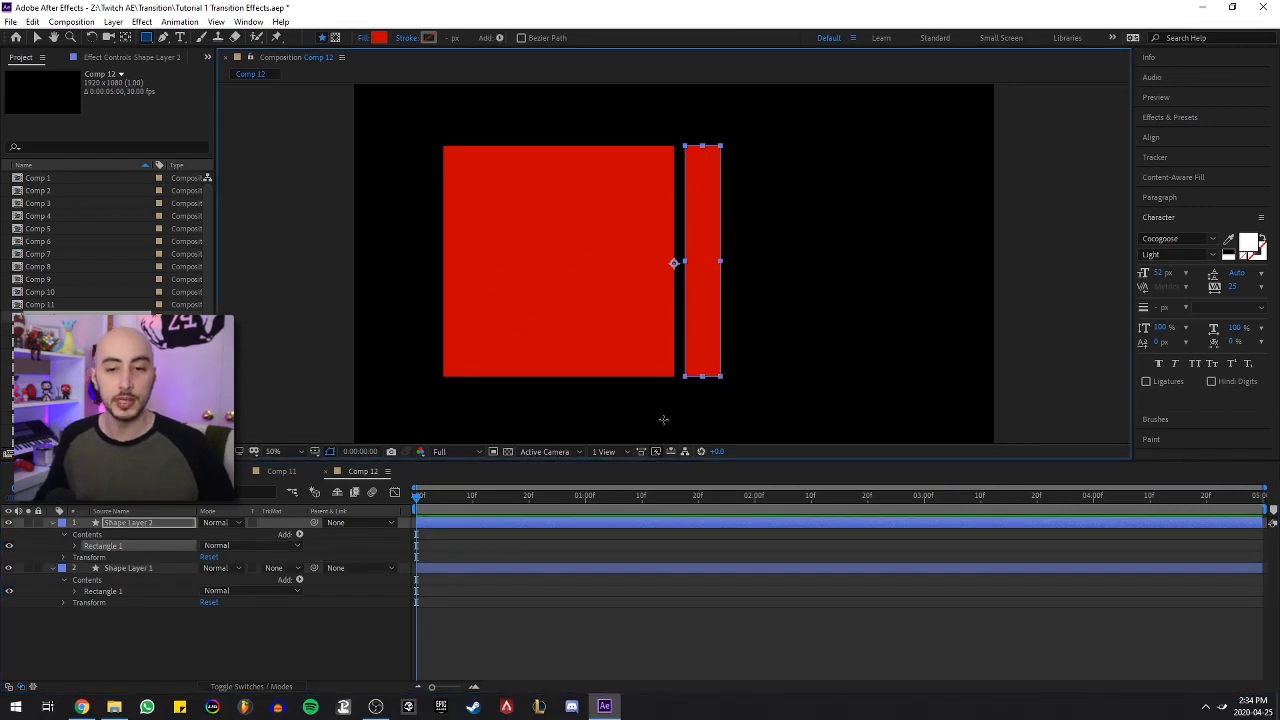
# Step: Scale both shape layers down to 32% and shift them together so the square sits at the composition's center
pyautogui.moveTo(155, 670); pyautogui.dragTo(112, 518)
pyautogui.press('s')
pyautogui.moveTo(242, 535); pyautogui.dragTo(212, 547)
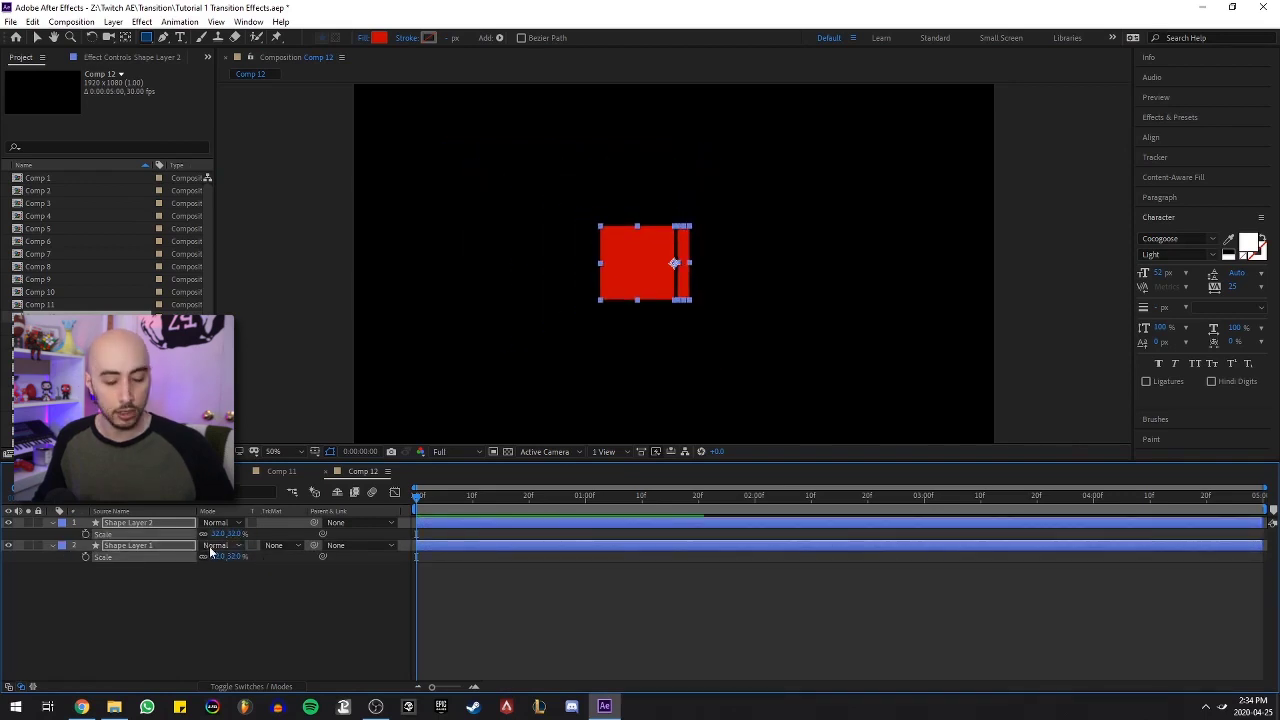
pyautogui.press('v')
pyautogui.moveTo(627, 285); pyautogui.dragTo(667, 285)
pyautogui.click(309, 615)
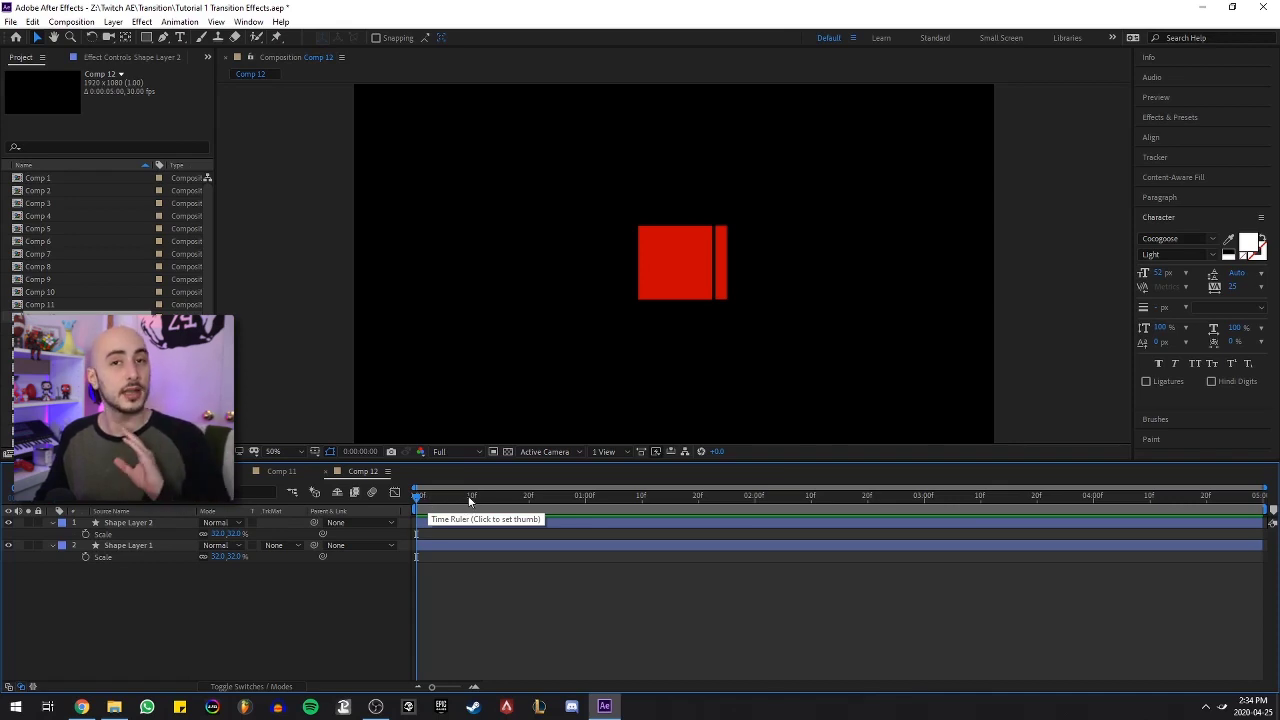
# Step: Add a Position keyframe to both shape layers at frame 10
pyautogui.click(472, 496)
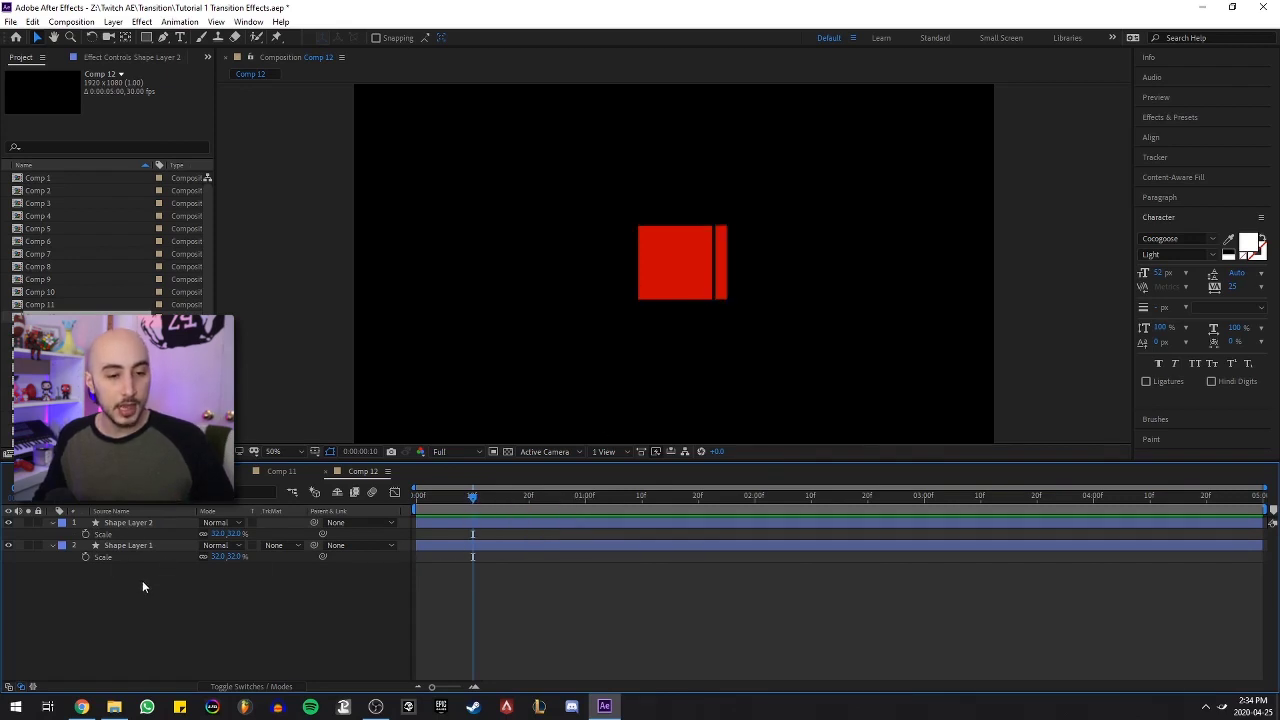
pyautogui.hotkey('ctrl', 'a')
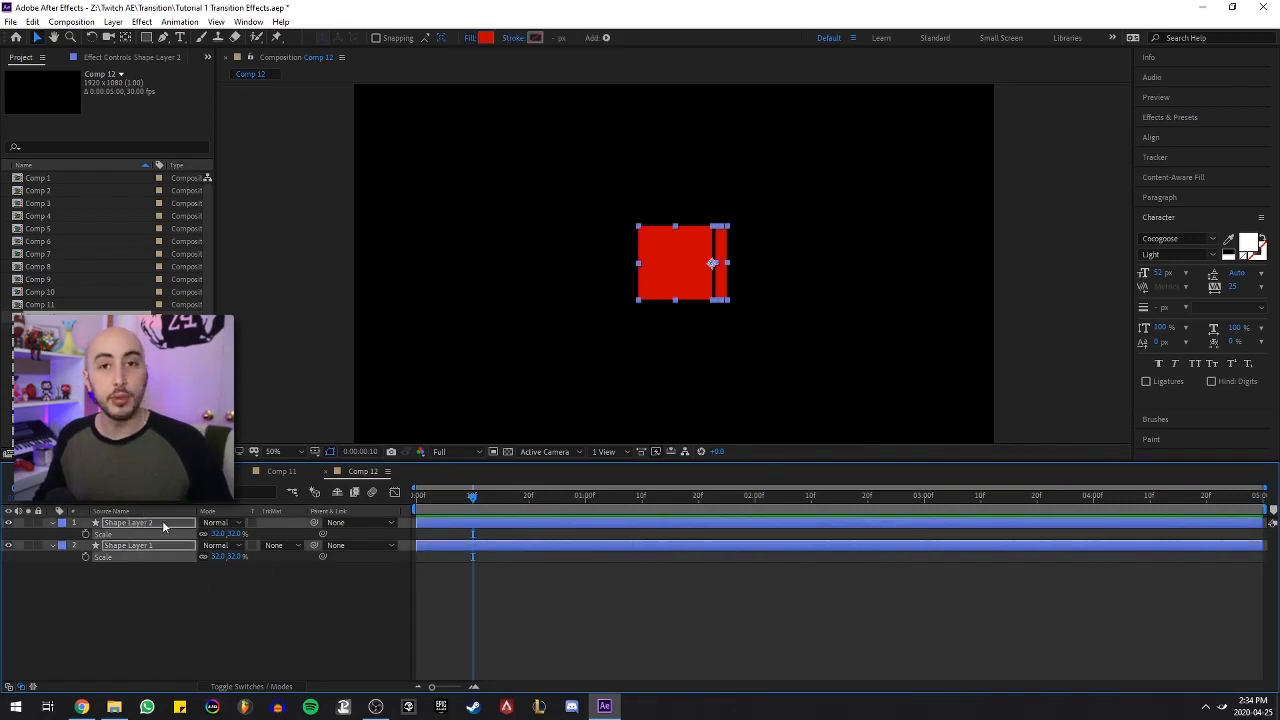
pyautogui.press('p')
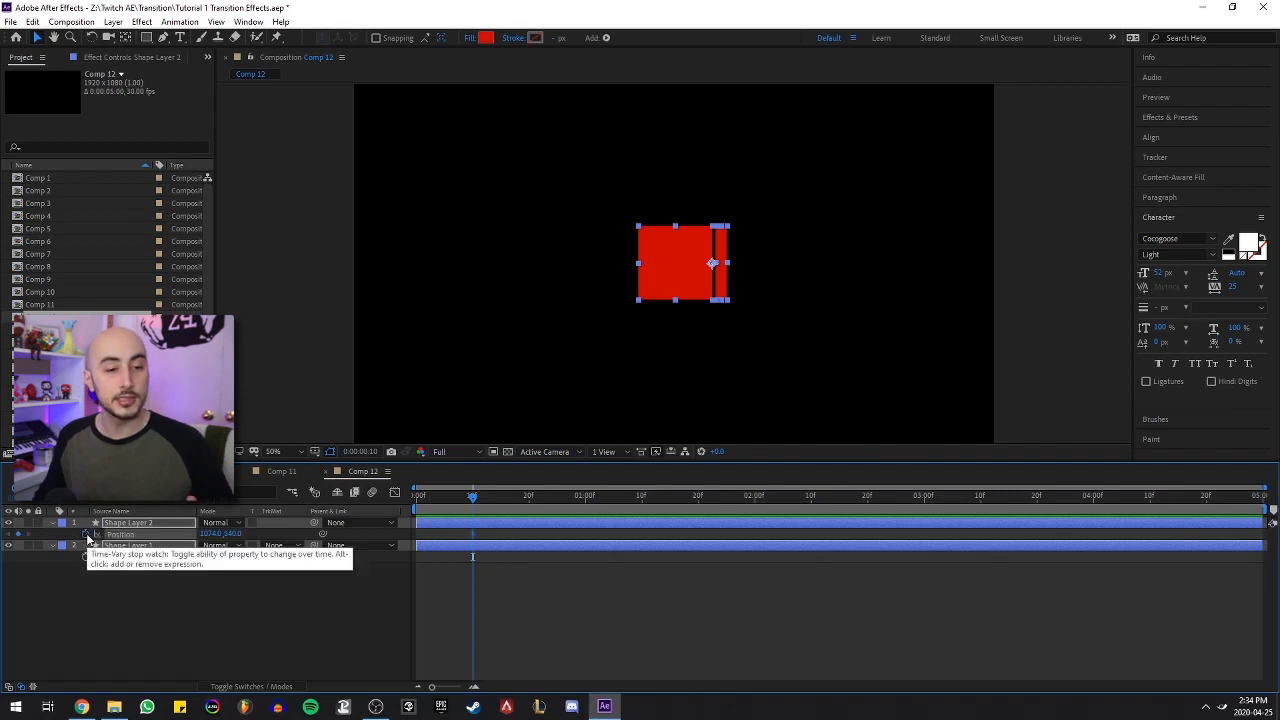
pyautogui.click(85, 534)
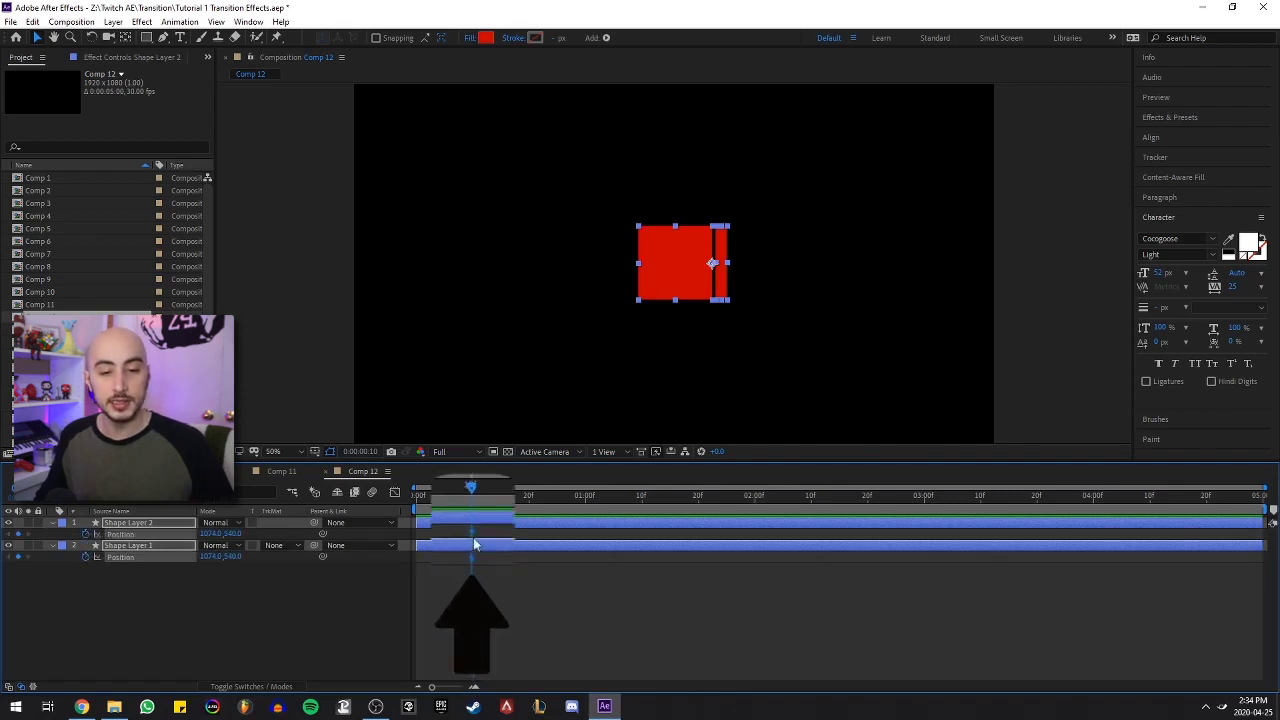
pyautogui.click(479, 536)
# Step: At frame 0, move the square straight down to about y 786 and the bar straight up to about y 250
pyautogui.moveTo(472, 497); pyautogui.dragTo(398, 503)
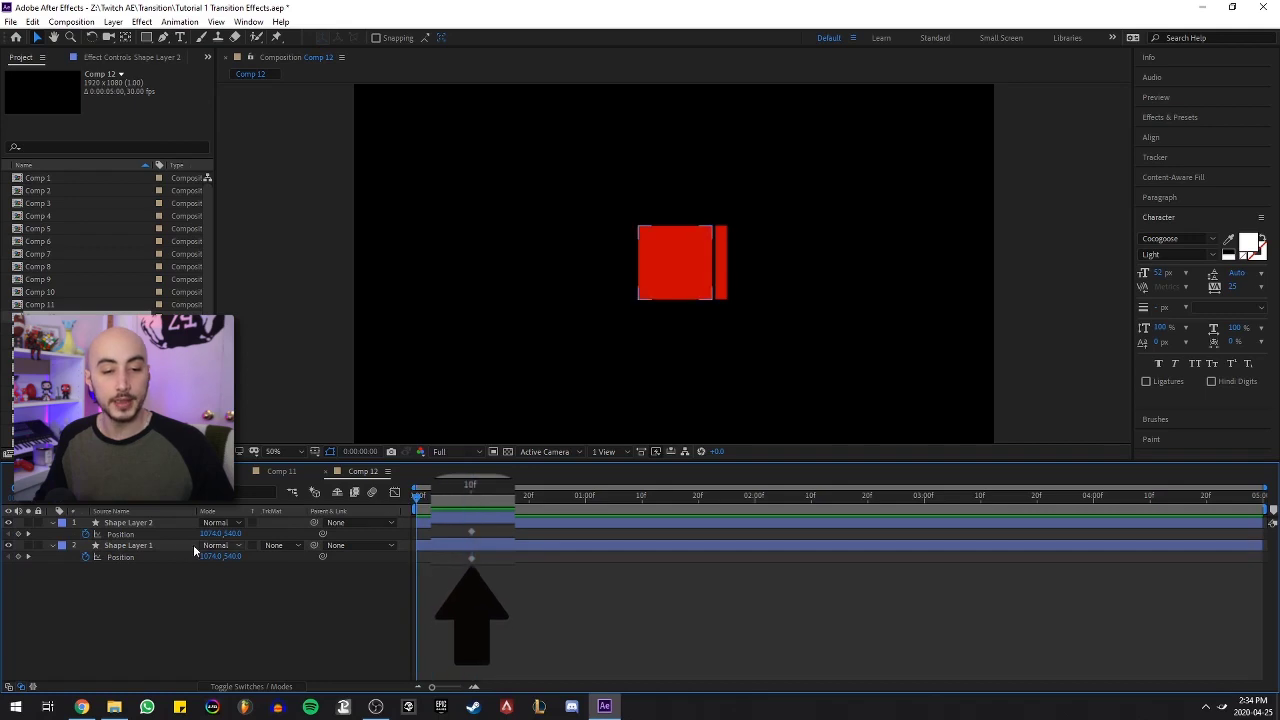
pyautogui.click(134, 545)
pyautogui.moveTo(672, 268); pyautogui.dragTo(672, 350)
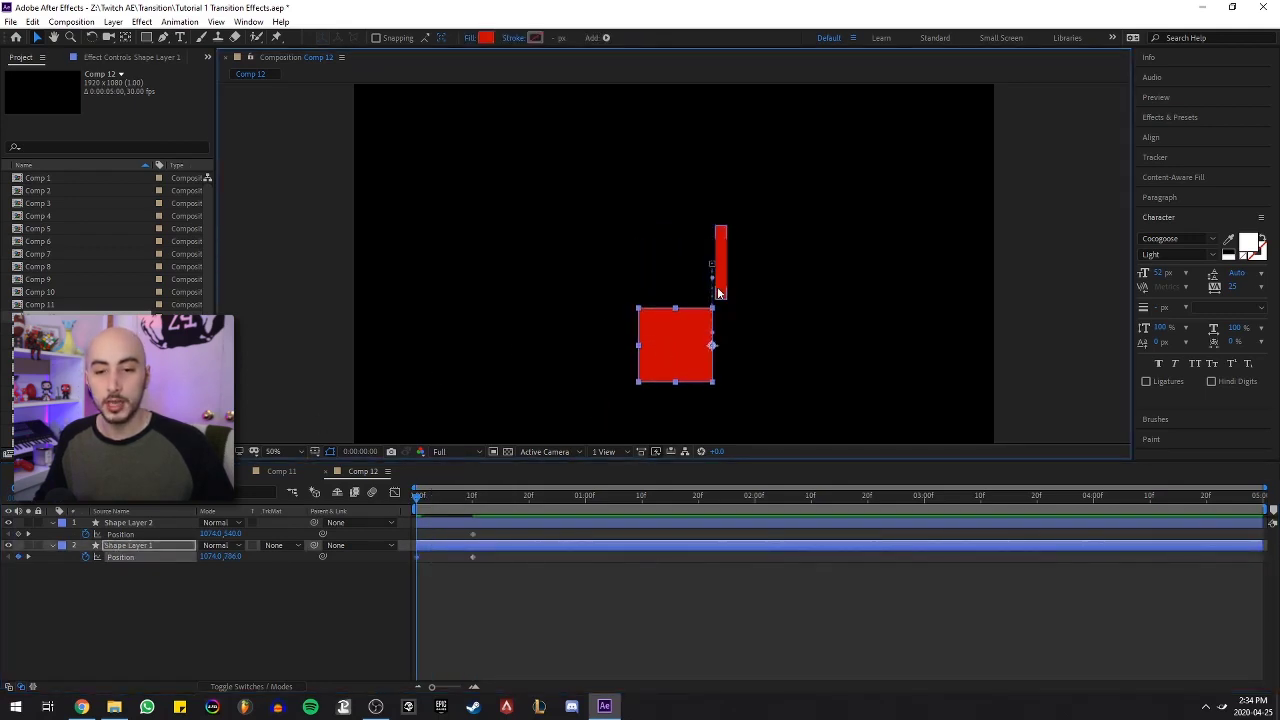
pyautogui.moveTo(718, 293); pyautogui.dragTo(718, 198)
pyautogui.moveTo(407, 480); pyautogui.dragTo(501, 505)
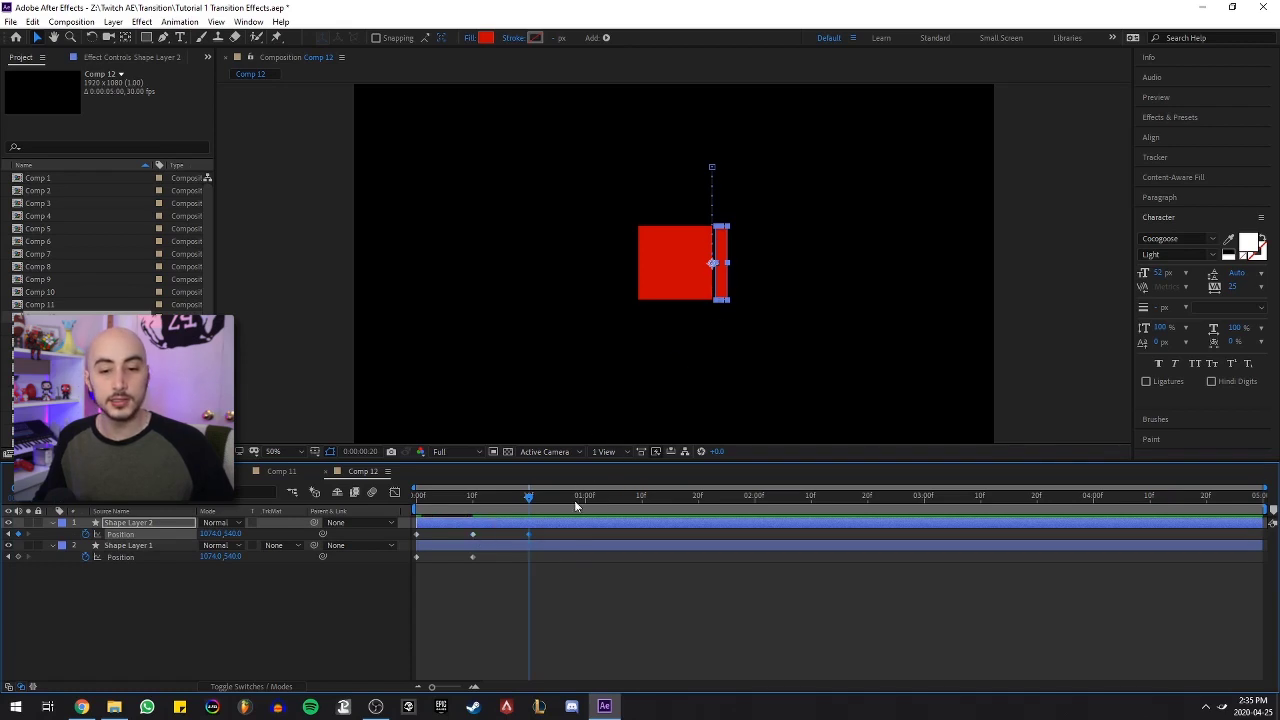
pyautogui.moveTo(728, 293); pyautogui.dragTo(980, 291)
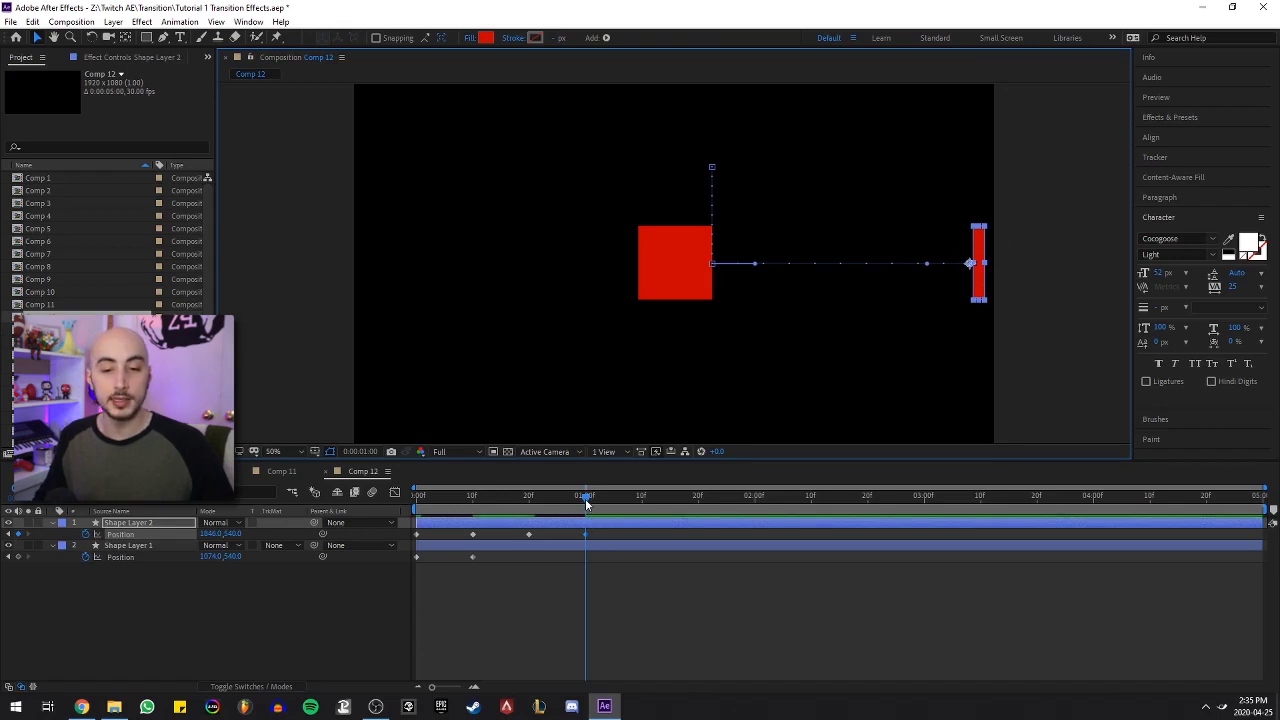
pyautogui.moveTo(586, 498); pyautogui.dragTo(472, 501)
pyautogui.hotkey('ctrl', 'z')
pyautogui.hotkey('ctrl', 'z')
# Step: Duplicate the bar's frame 10 Position keyframe at frame 20, and move the bar to the composition's right edge, about x 1864, at 1:00
pyautogui.click(473, 534)
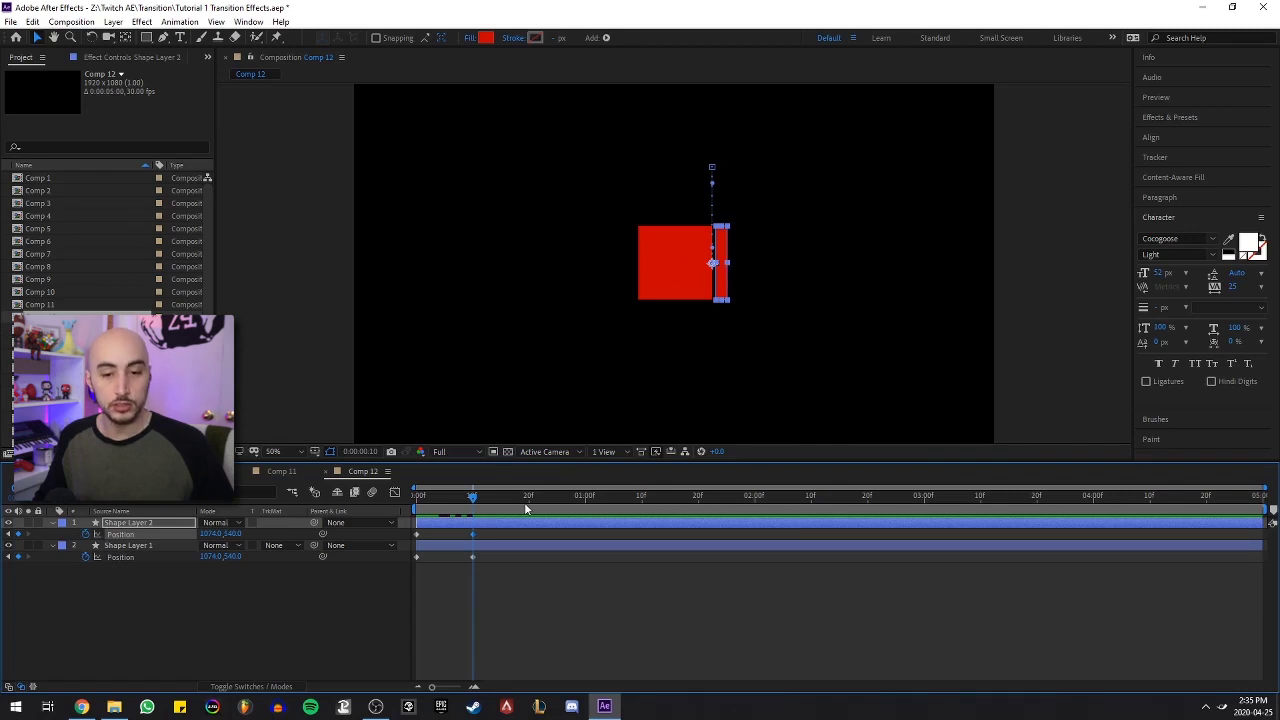
pyautogui.click(528, 500)
pyautogui.hotkey('ctrl', 'v')
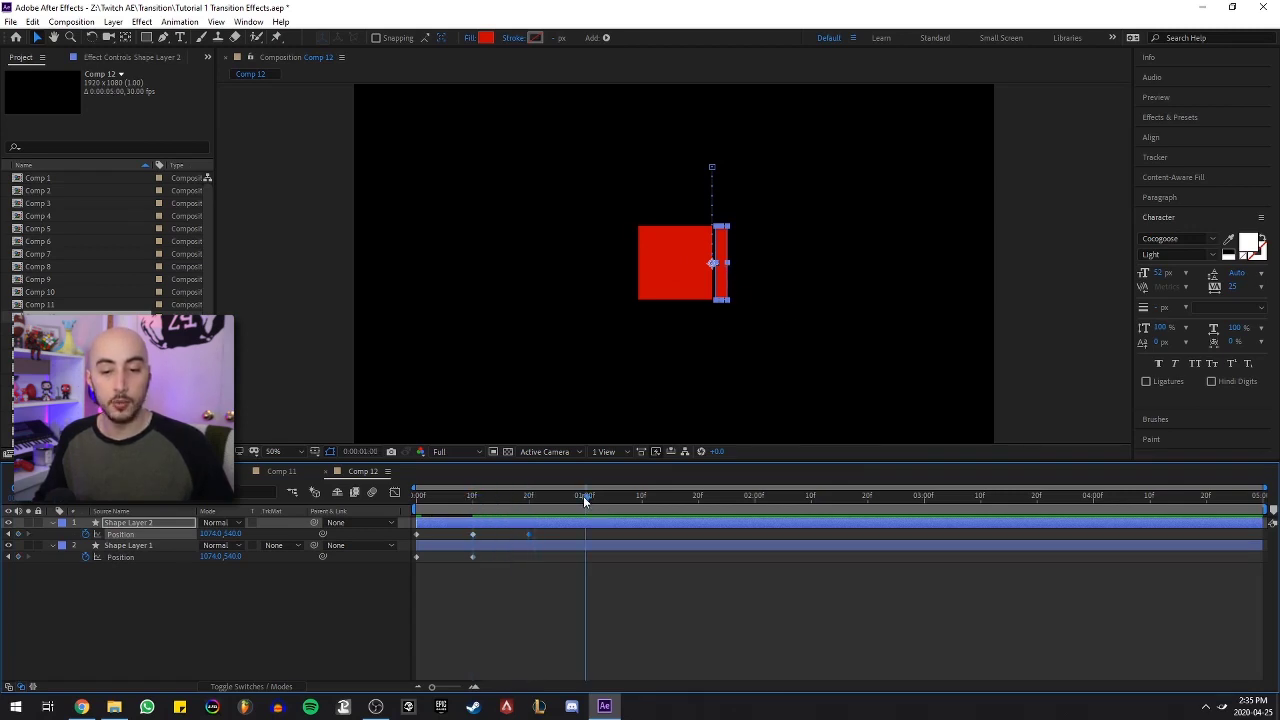
pyautogui.moveTo(740, 287); pyautogui.dragTo(1003, 296)
# Step: Repeat the bar's right-edge Position keyframe at 2:00, and move the bar to the composition's left edge, about x -2, at 2:15
pyautogui.moveTo(577, 507); pyautogui.dragTo(756, 543)
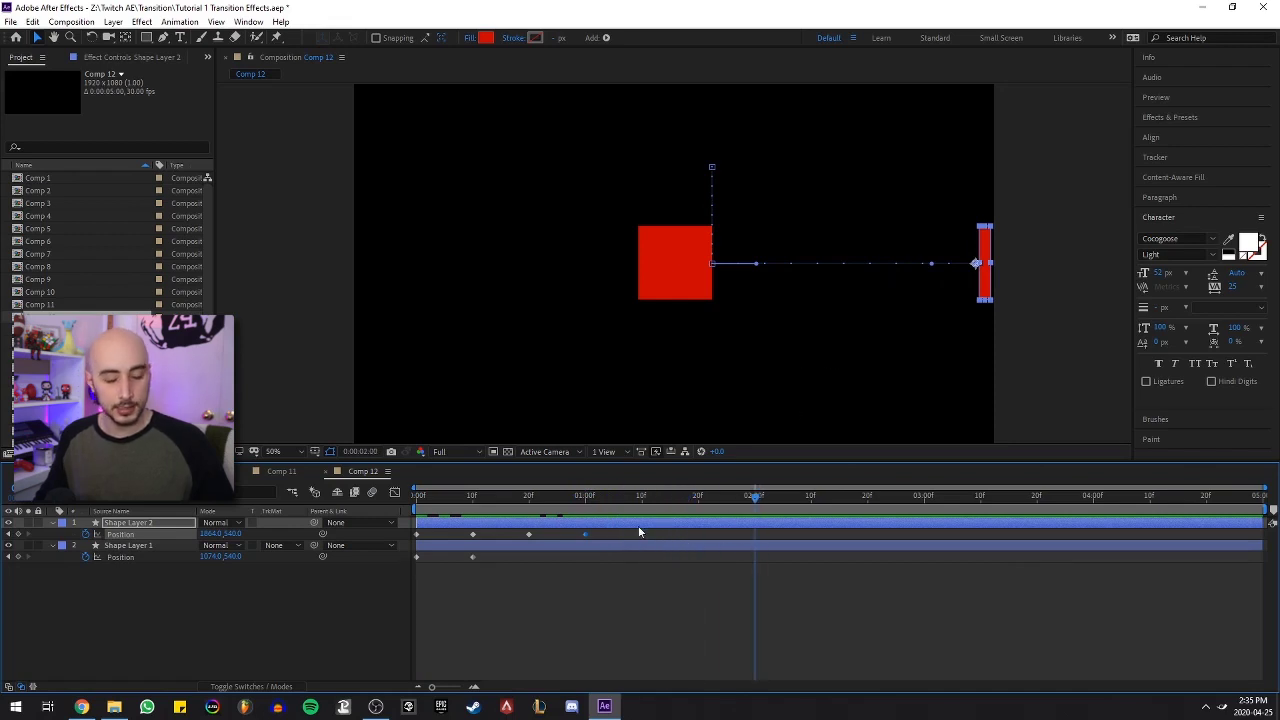
pyautogui.click(796, 498)
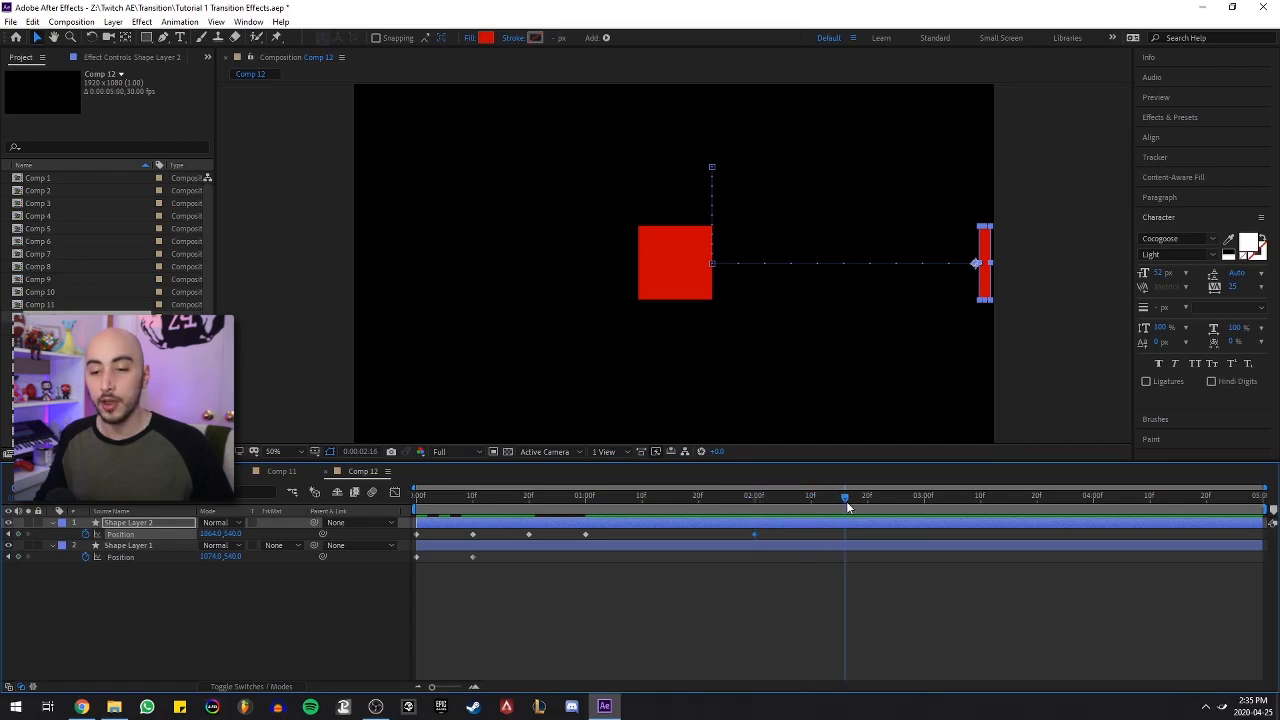
pyautogui.moveTo(846, 501); pyautogui.dragTo(841, 500)
pyautogui.moveTo(980, 296); pyautogui.dragTo(363, 310)
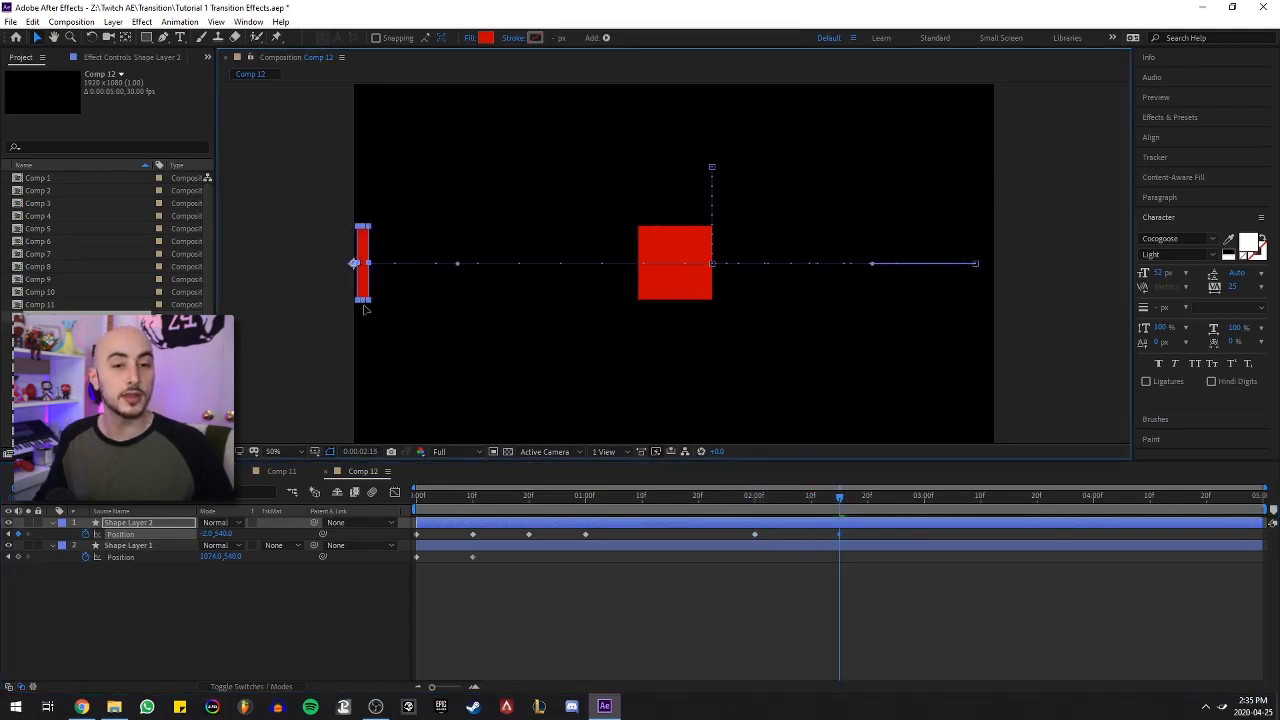
# Step: Play the animation back from the start of the composition to check the bar's movement
pyautogui.moveTo(834, 508); pyautogui.dragTo(378, 510)
pyautogui.press('space')
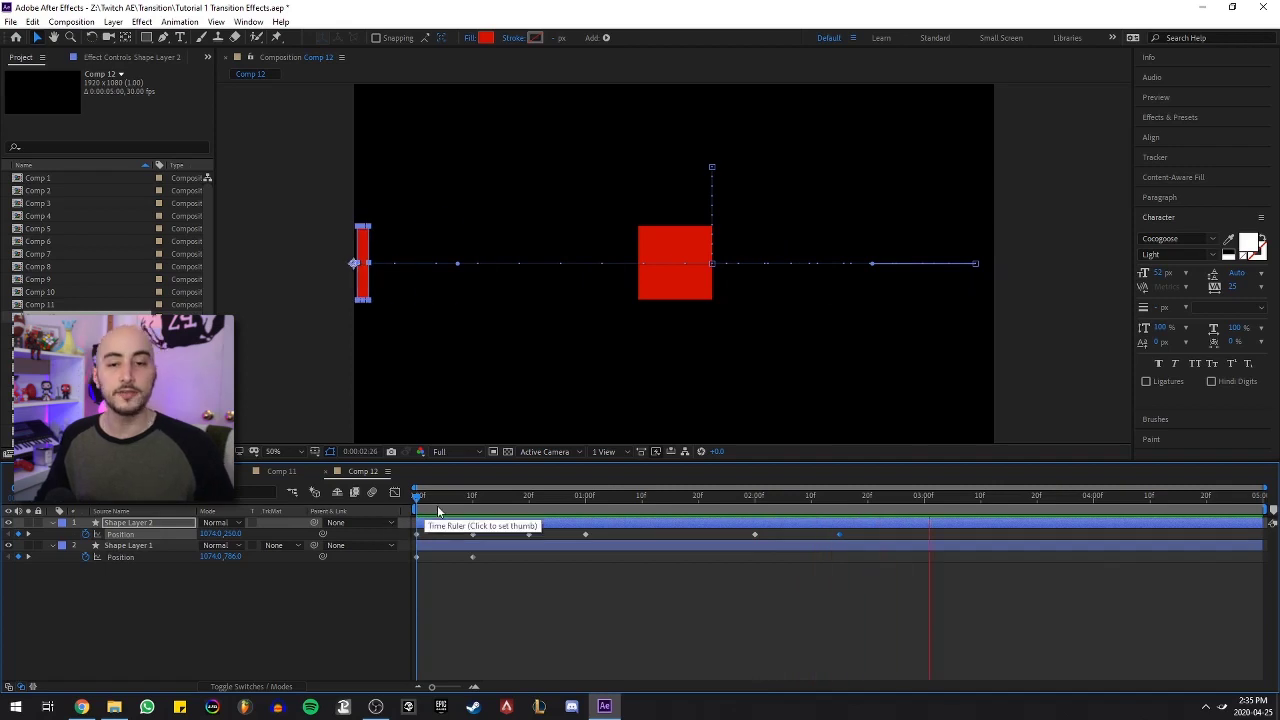
pyautogui.press('space')
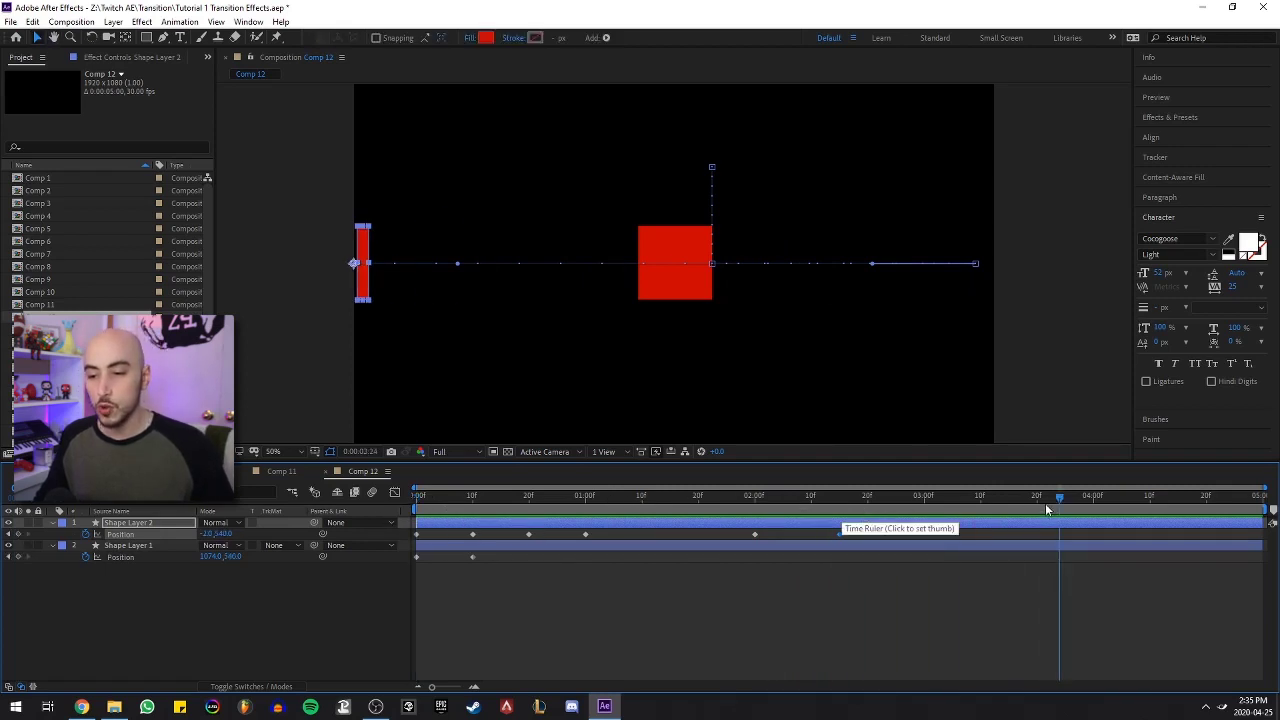
# Step: Repeat the bar's left-edge Position keyframe at 3:15, and place the bar just left of the square, about x 792, at 3:26
pyautogui.click(1014, 497)
pyautogui.click(1008, 496)
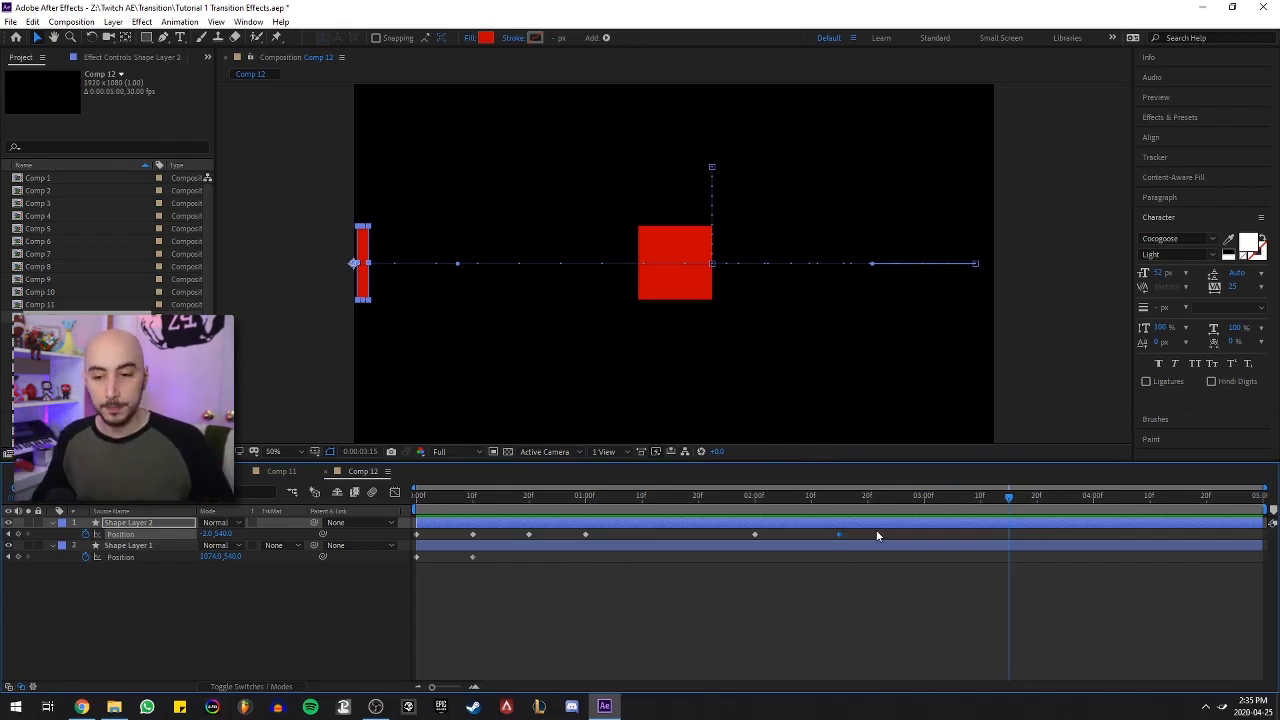
pyautogui.hotkey('ctrl', 'x')
pyautogui.hotkey('ctrl', 'v')
pyautogui.moveTo(1010, 496); pyautogui.dragTo(1066, 495)
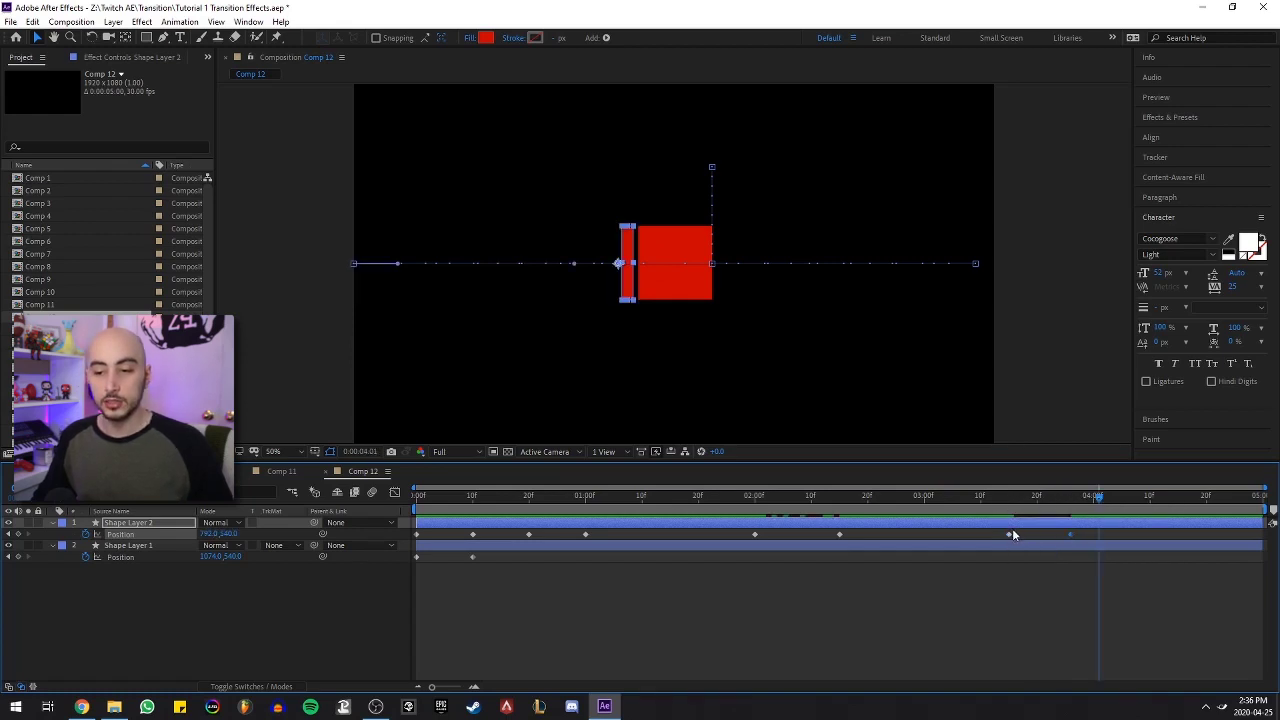
# Step: Duplicate the bar's 3:26 Position keyframe at 4:05, and move the bar straight up to about y 304 at 4:20
pyautogui.moveTo(1098, 498); pyautogui.dragTo(1069, 522)
pyautogui.click(1076, 536)
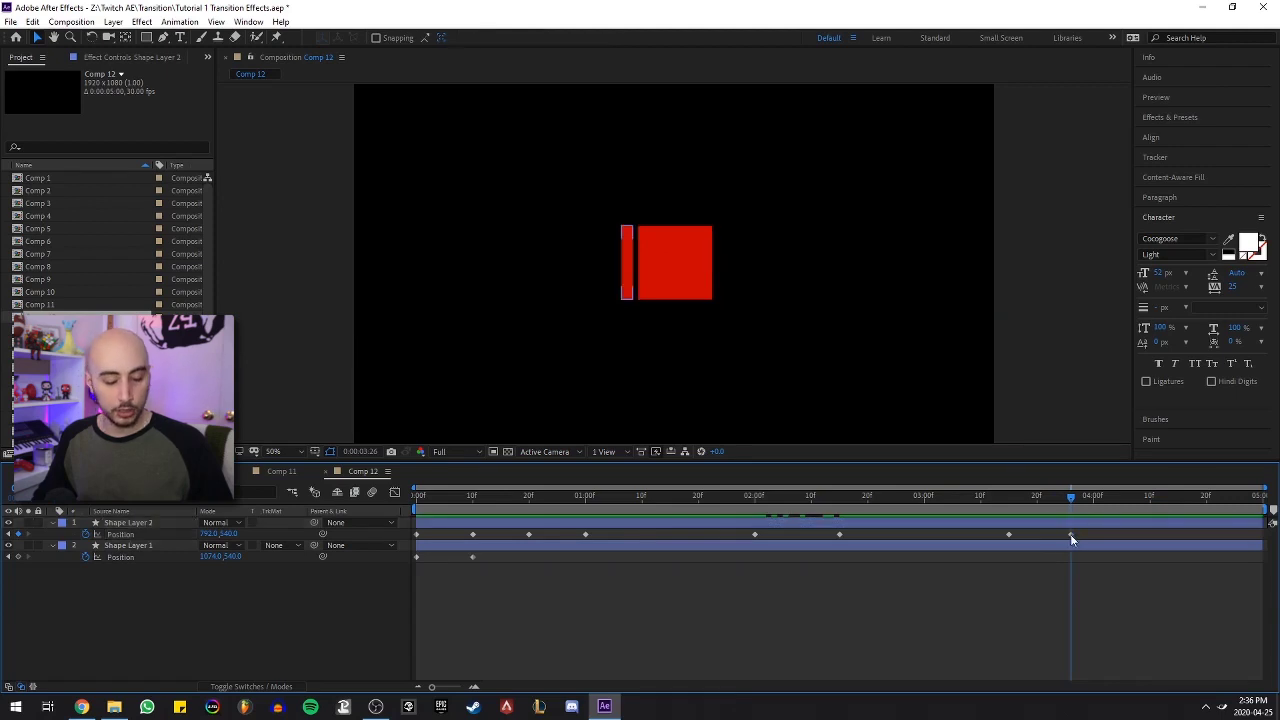
pyautogui.click(1072, 535)
pyautogui.moveTo(1126, 495); pyautogui.dragTo(1206, 501)
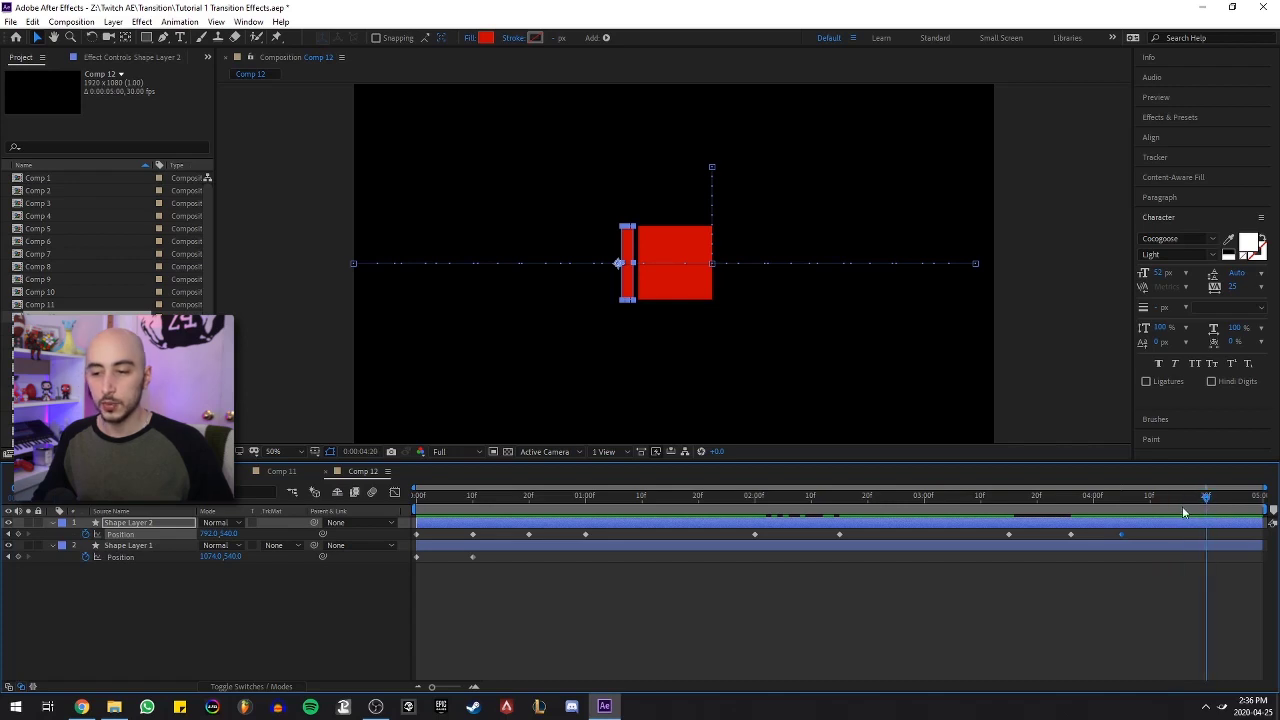
pyautogui.moveTo(632, 291); pyautogui.dragTo(633, 214)
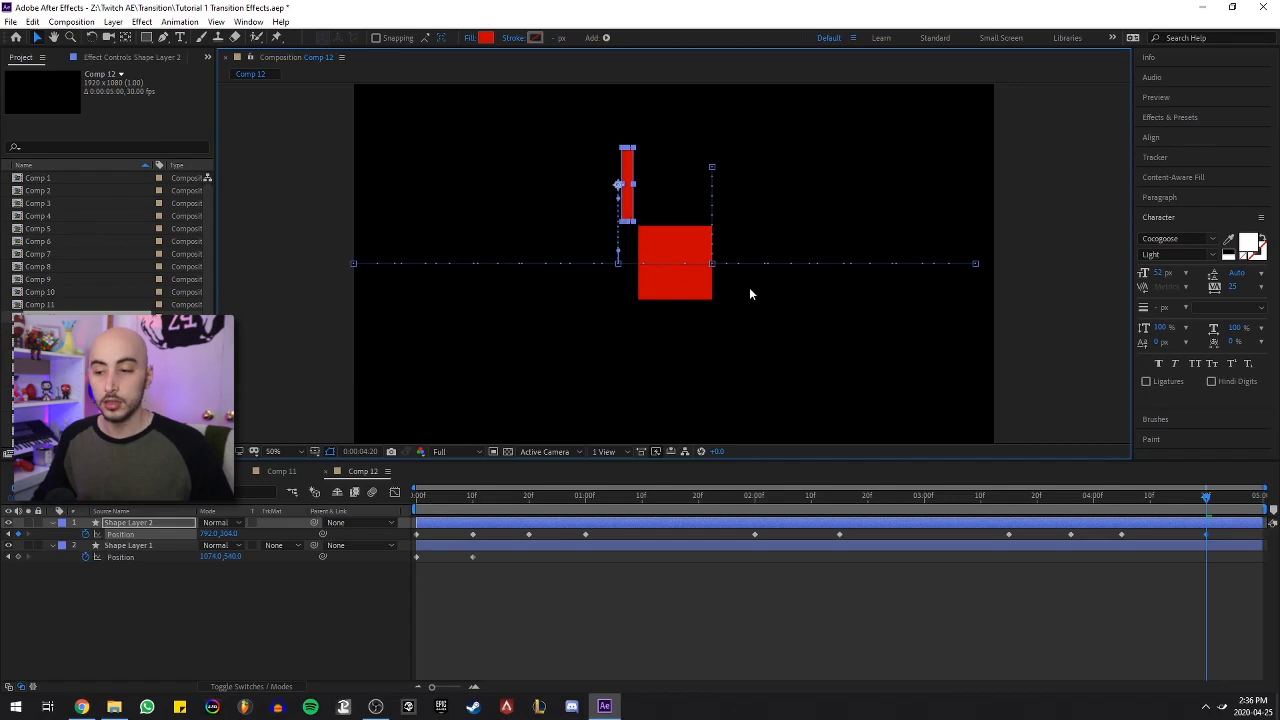
pyautogui.click(1143, 606)
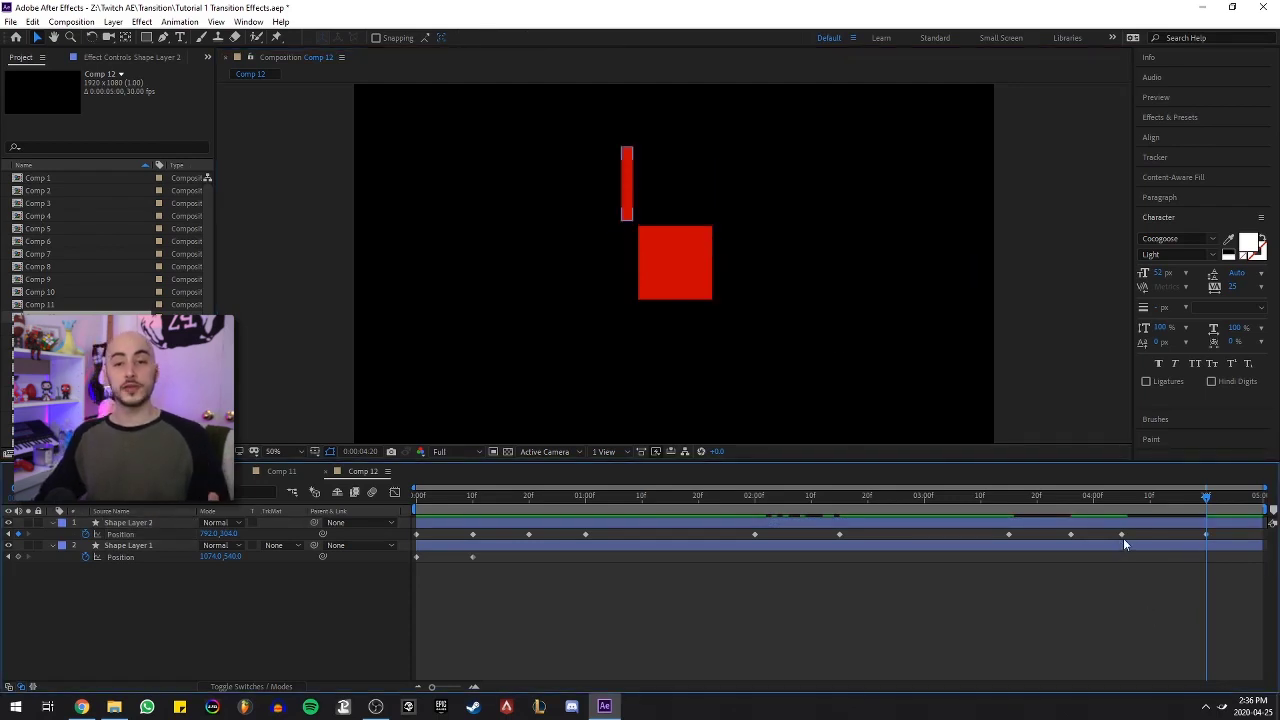
# Step: Add a Position keyframe at 4:05 to the square's layer, keeping its centered position
pyautogui.click(677, 271)
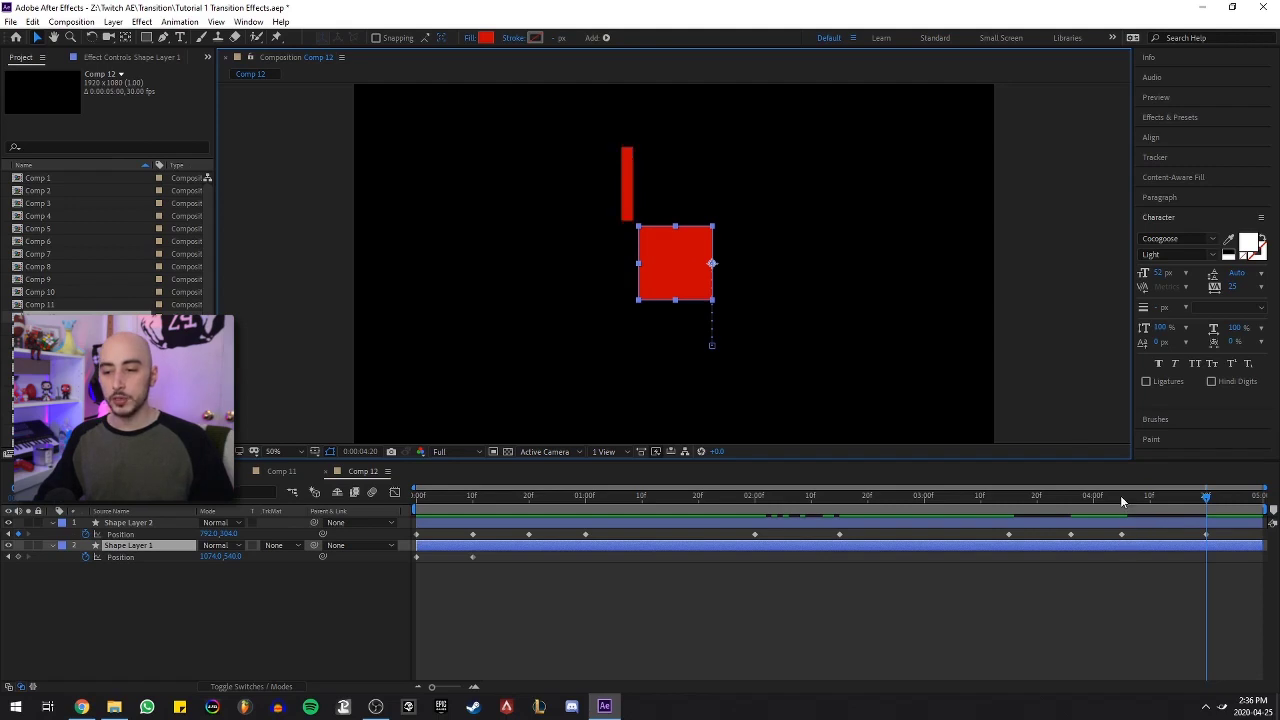
pyautogui.click(1122, 502)
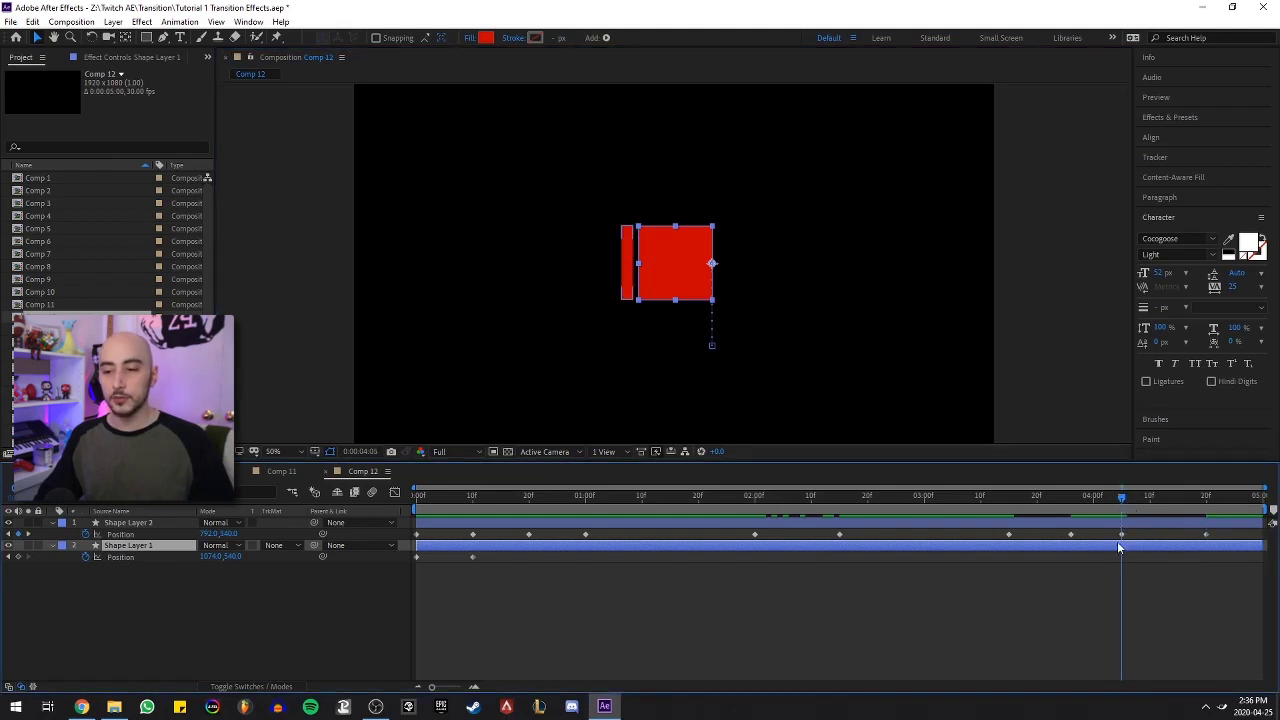
pyautogui.click(1122, 535)
pyautogui.click(1125, 544)
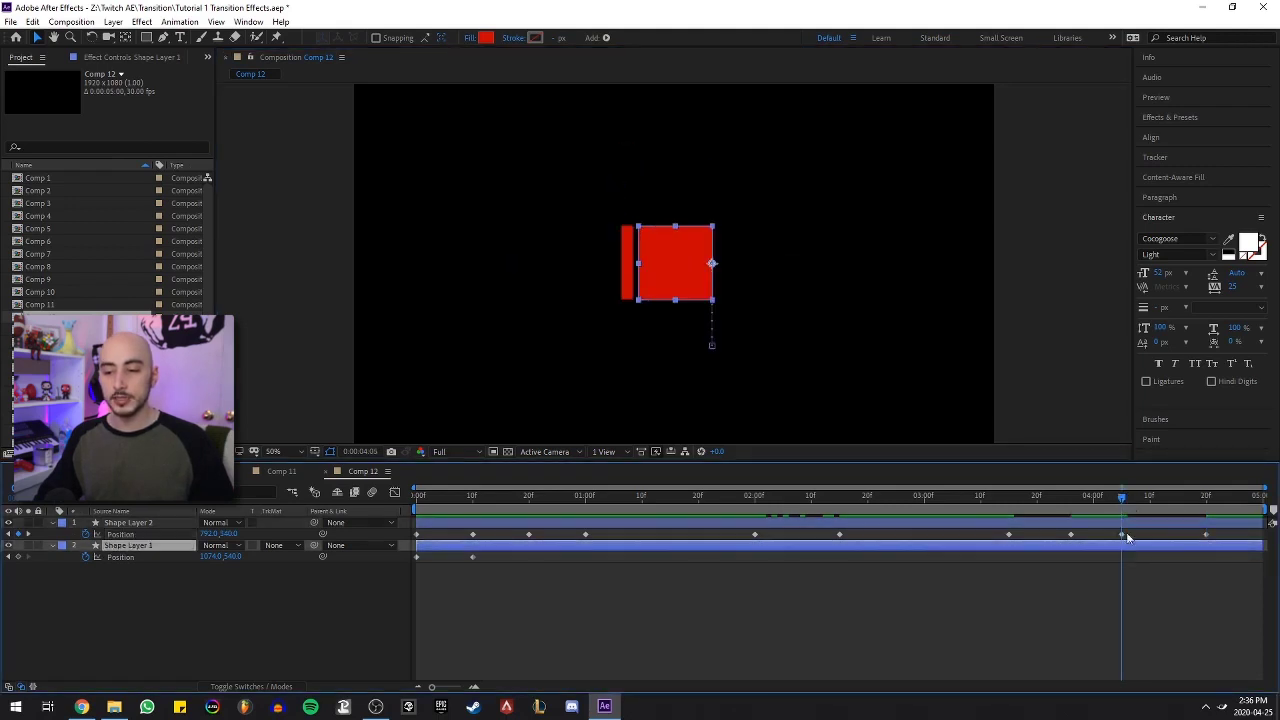
pyautogui.click(156, 620)
pyautogui.click(132, 546)
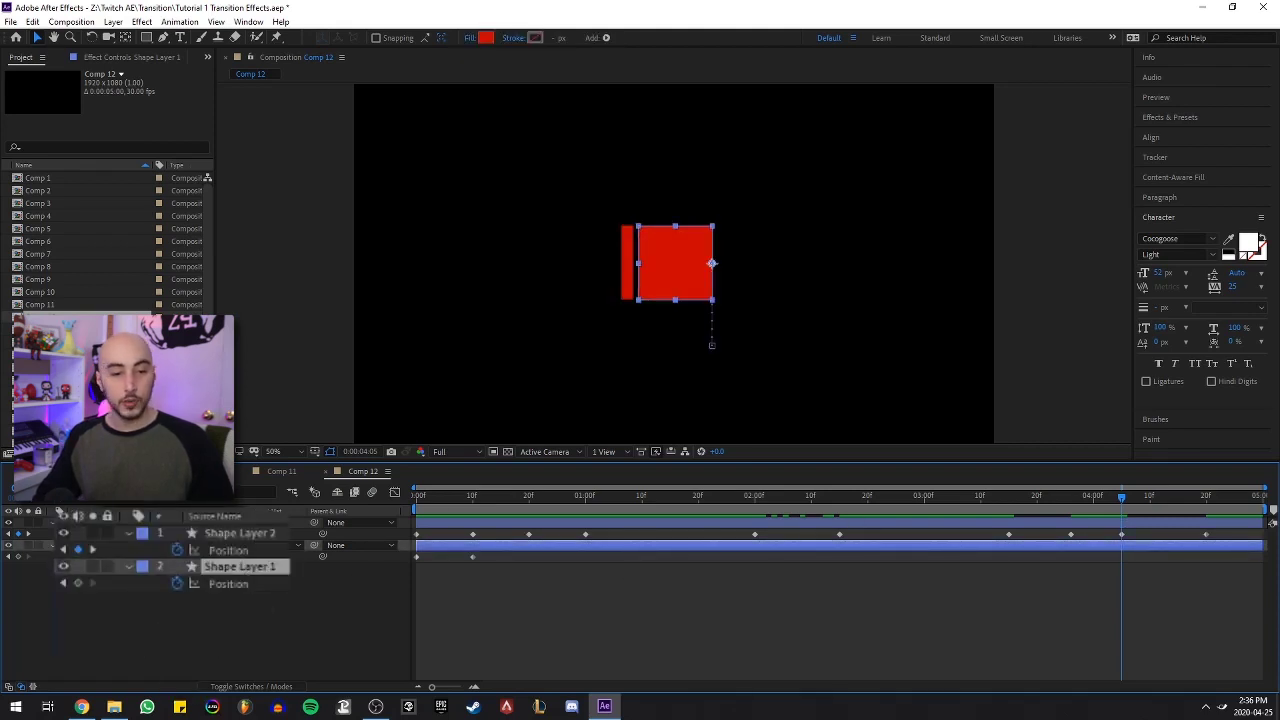
pyautogui.click(20, 558)
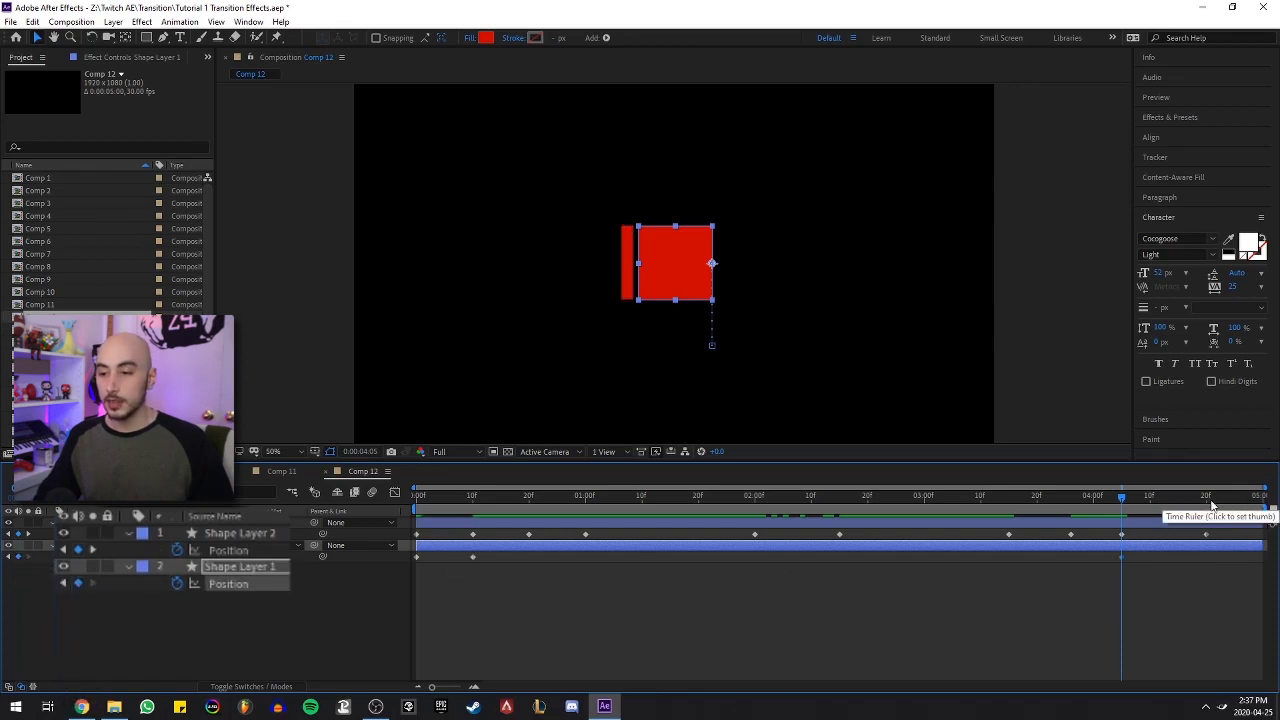
# Step: At 4:20, move the square straight down below the center, and preview the animation
pyautogui.click(1207, 500)
pyautogui.moveTo(674, 266); pyautogui.dragTo(677, 348)
pyautogui.press('space')
pyautogui.click(268, 613)
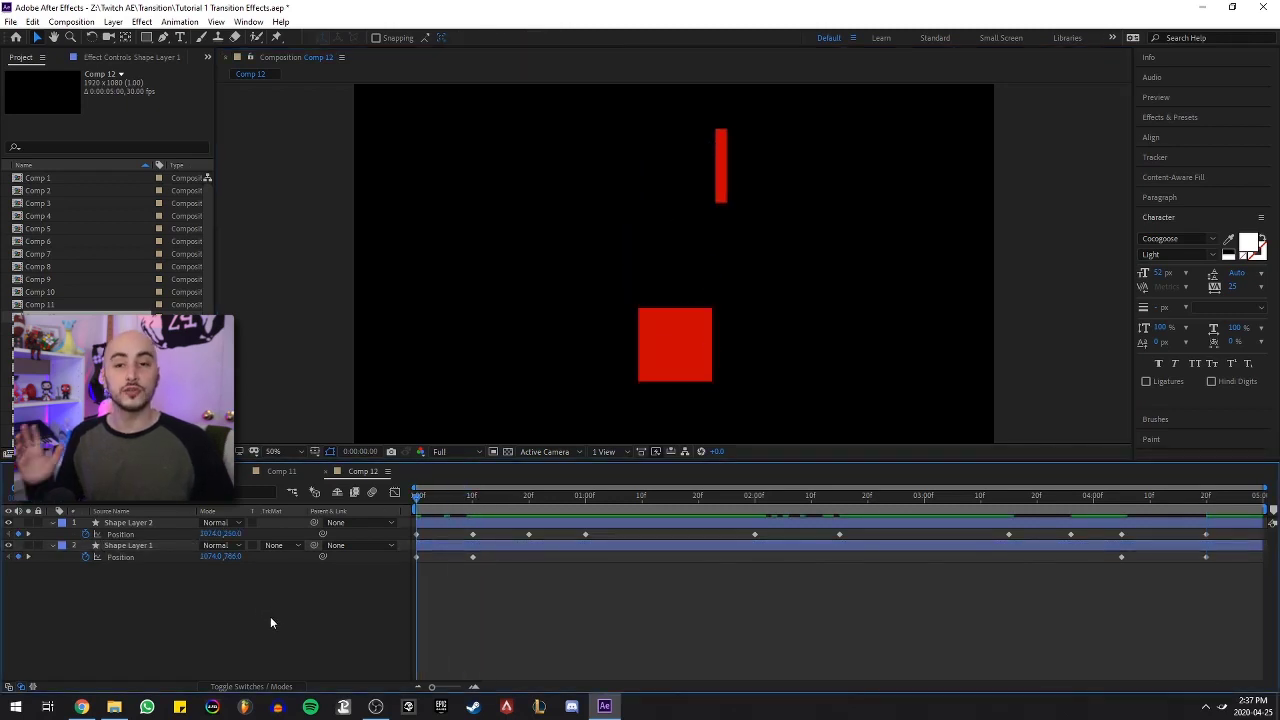
# Step: Add twitter.png and Twitch.png from the project above the shape layers, and hide the Twitch.png layer
pyautogui.press('space')
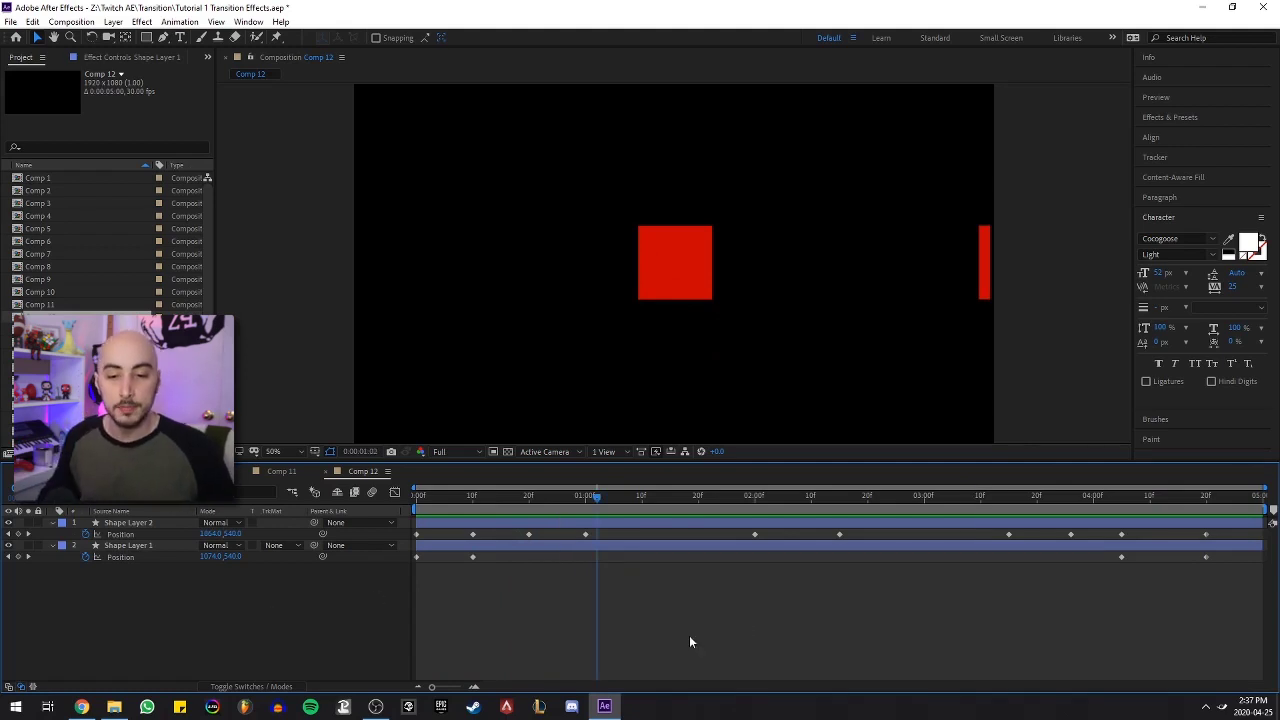
pyautogui.scroll(-3, 100, 240)
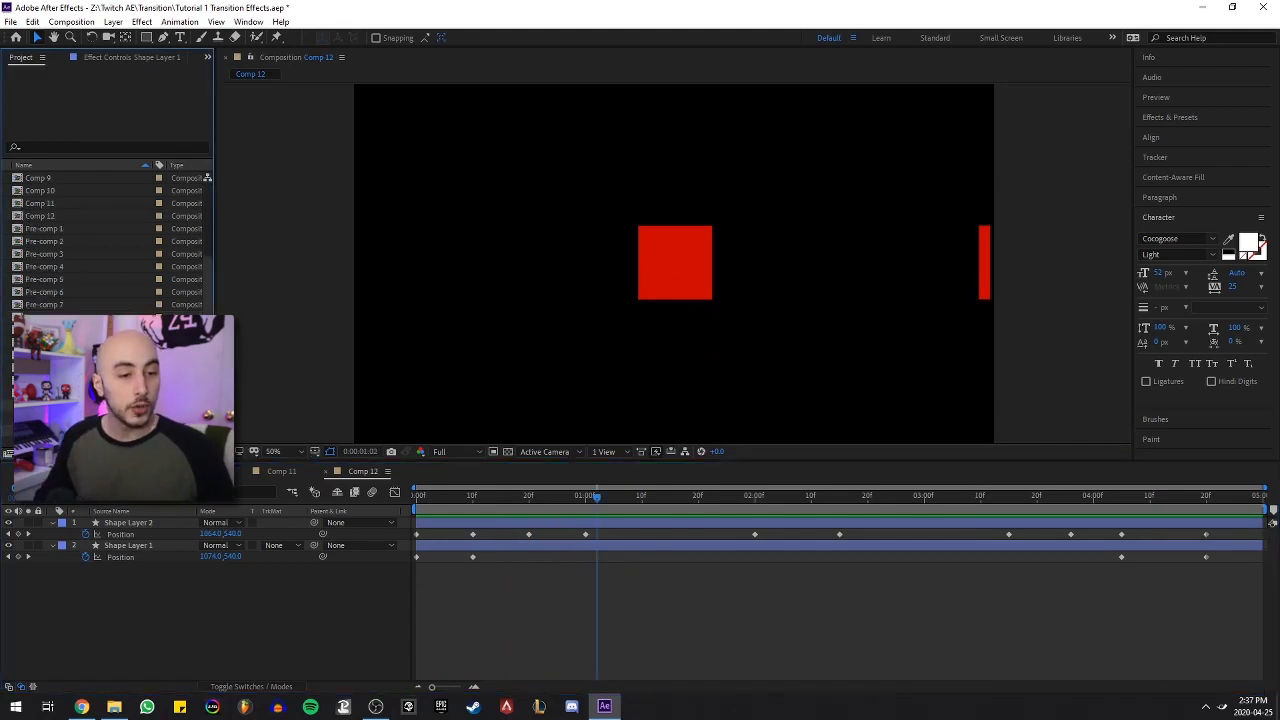
pyautogui.moveTo(72, 412); pyautogui.dragTo(74, 522)
pyautogui.click(117, 607)
pyautogui.click(8, 523)
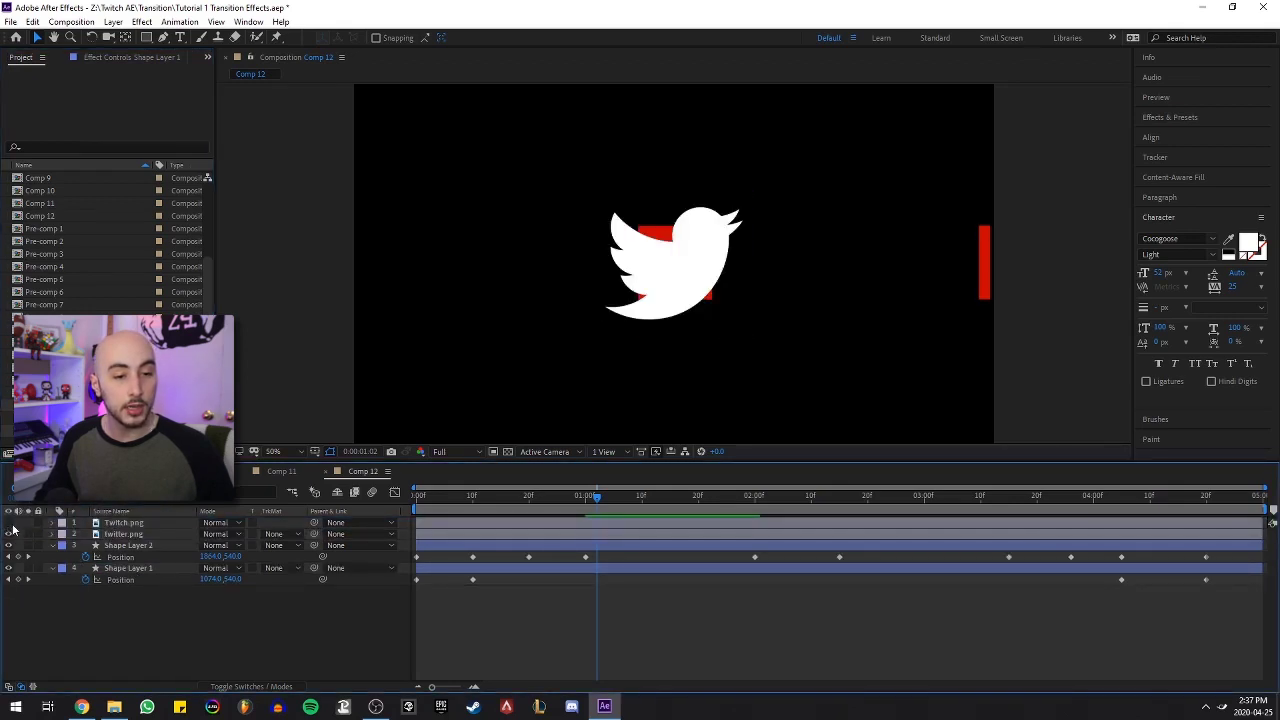
# Step: Scale the twitter.png logo to 51% so it fits on the red square, and parent it to Shape Layer 1
pyautogui.click(117, 535)
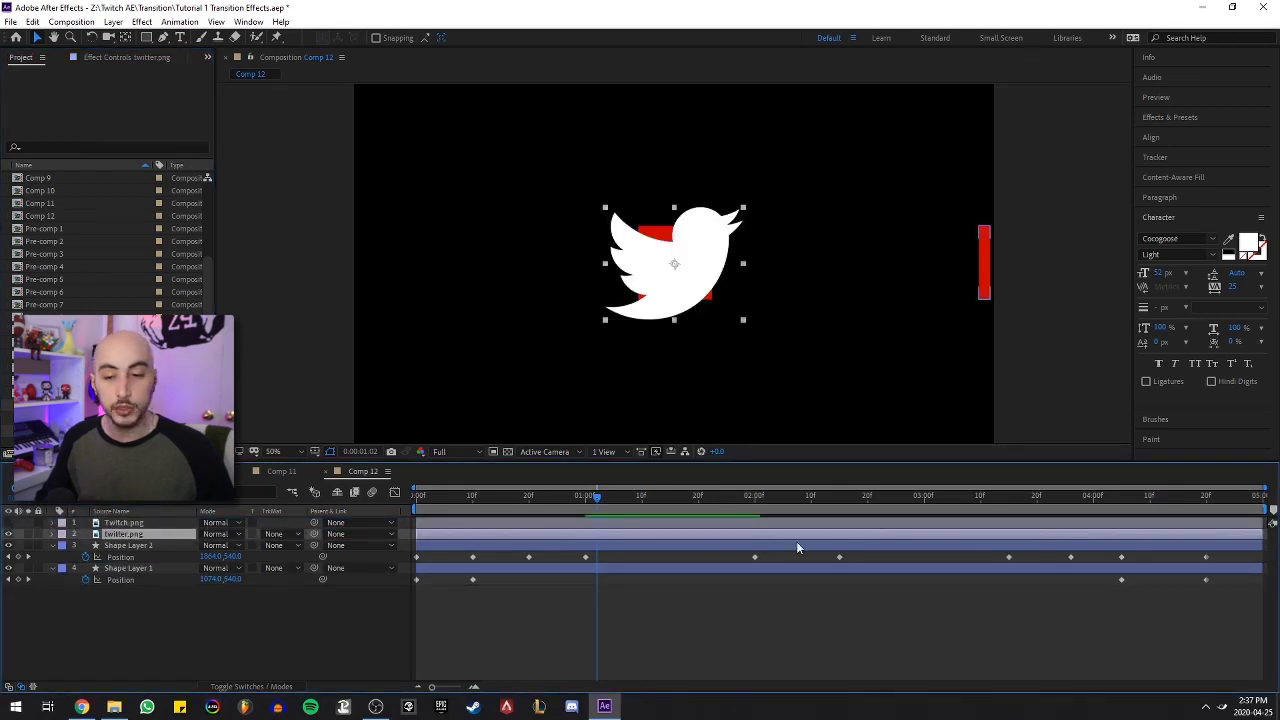
pyautogui.press('s')
pyautogui.moveTo(232, 545)
pyautogui.mouseDown()
pyautogui.moveTo(200, 552)
pyautogui.moveTo(211, 555)
pyautogui.mouseUp()
pyautogui.moveTo(667, 277); pyautogui.dragTo(669, 276)
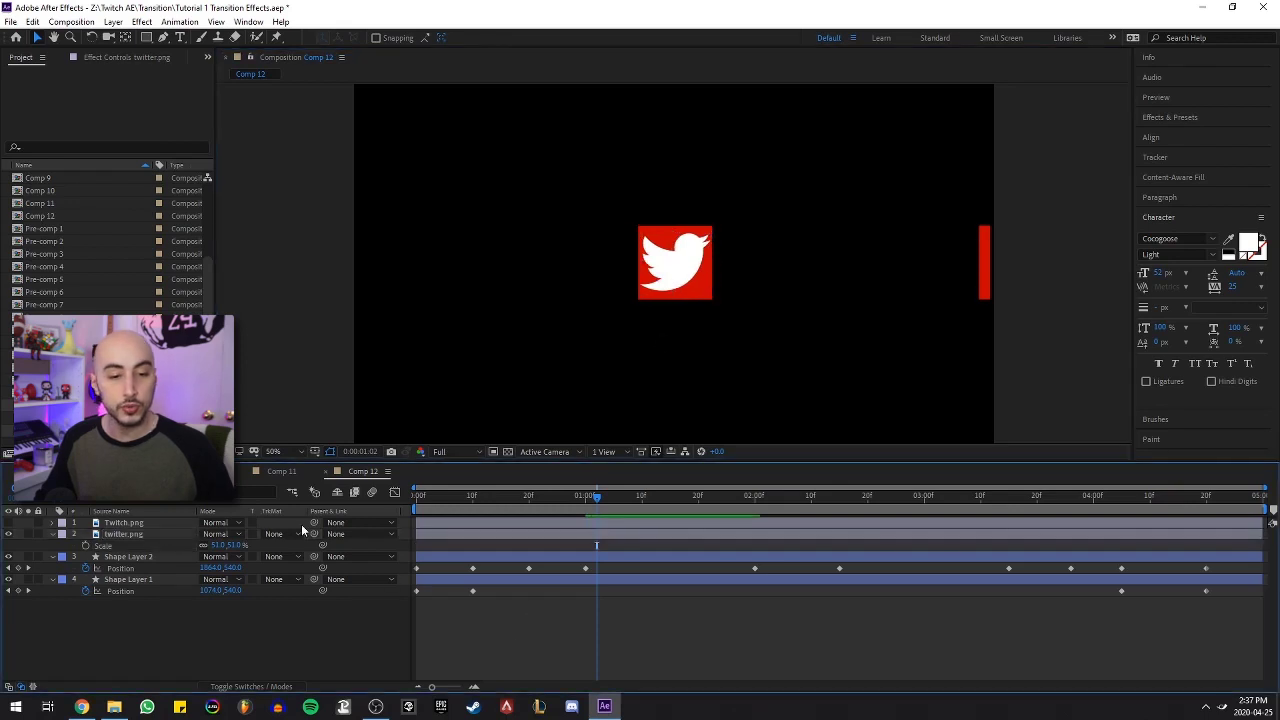
pyautogui.moveTo(314, 534); pyautogui.dragTo(181, 592)
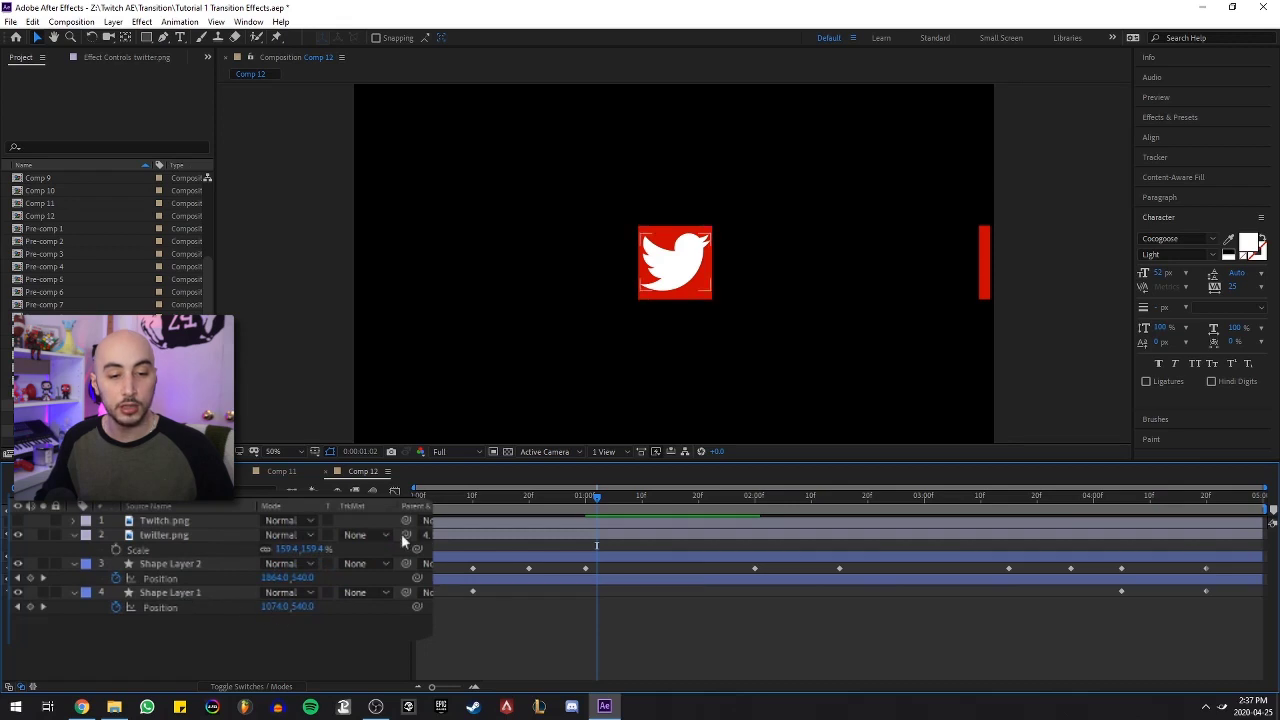
# Step: Trim the end of the twitter.png layer to 2:08, where the bar covers the square
pyautogui.moveTo(575, 506); pyautogui.dragTo(797, 524)
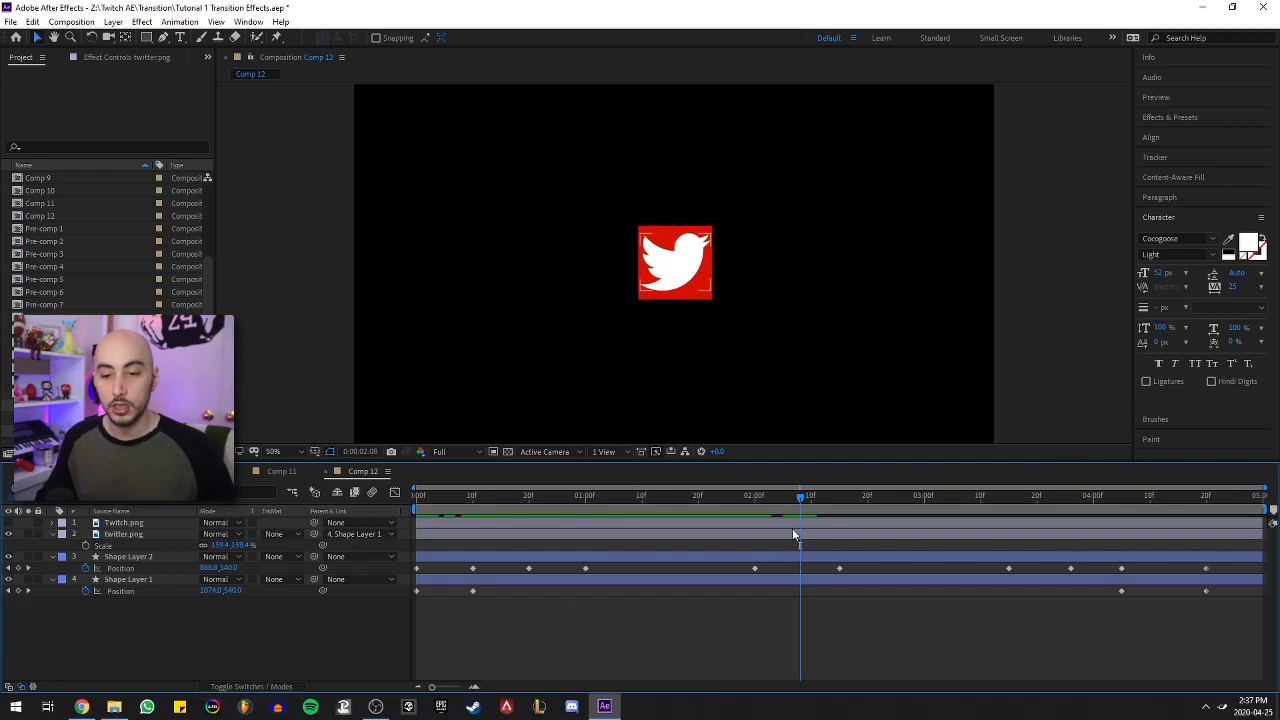
pyautogui.click(794, 537)
pyautogui.moveTo(1258, 533); pyautogui.dragTo(799, 545)
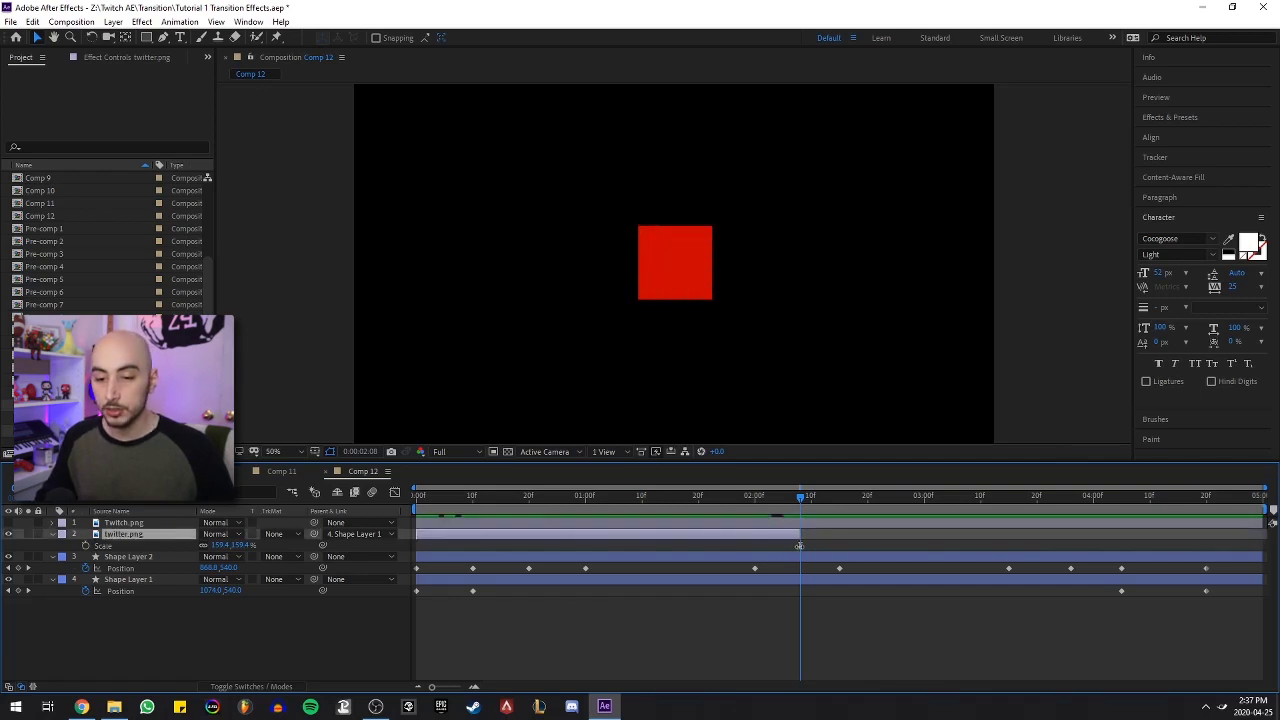
# Step: Unhide the Twitch.png layer and trim its start to 2:08
pyautogui.click(8, 523)
pyautogui.moveTo(427, 528); pyautogui.dragTo(701, 550)
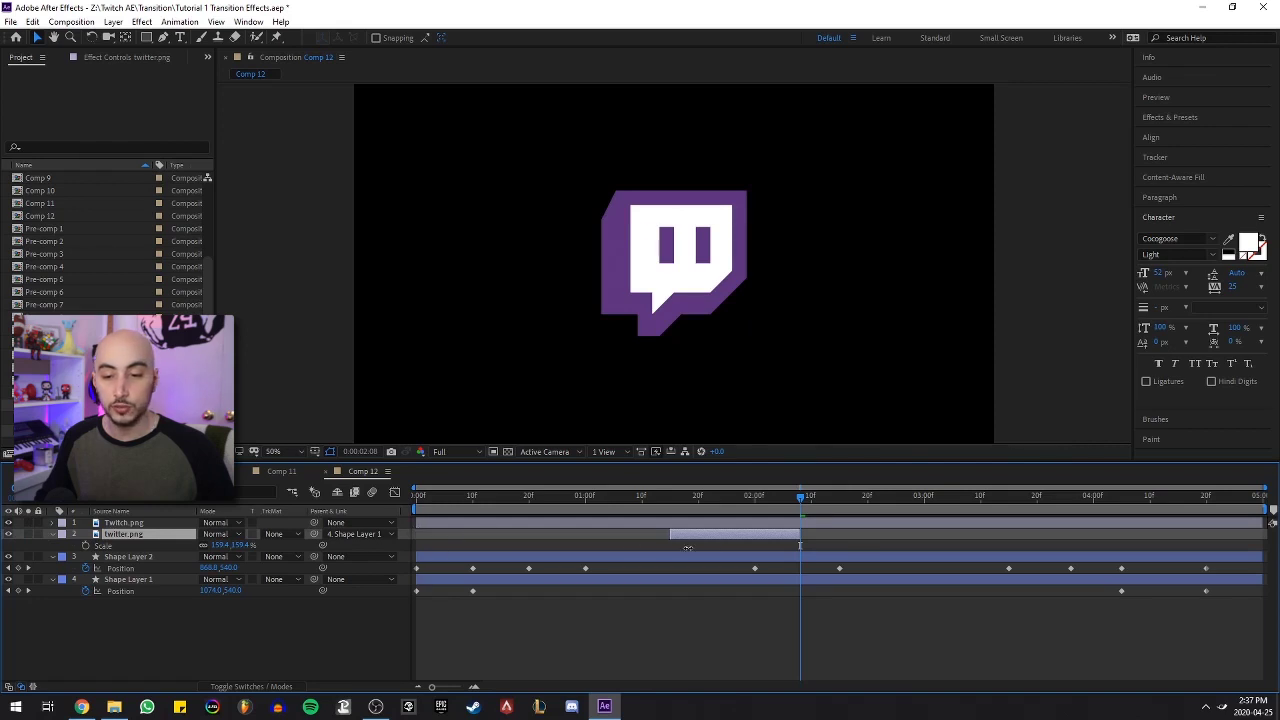
pyautogui.moveTo(799, 540)
pyautogui.mouseDown()
pyautogui.moveTo(417, 534)
pyautogui.moveTo(801, 541)
pyautogui.mouseUp()
# Step: Scale the Twitch.png logo to 46%, nudge it right to center it on the square, and parent it to Shape Layer 1
pyautogui.press('s')
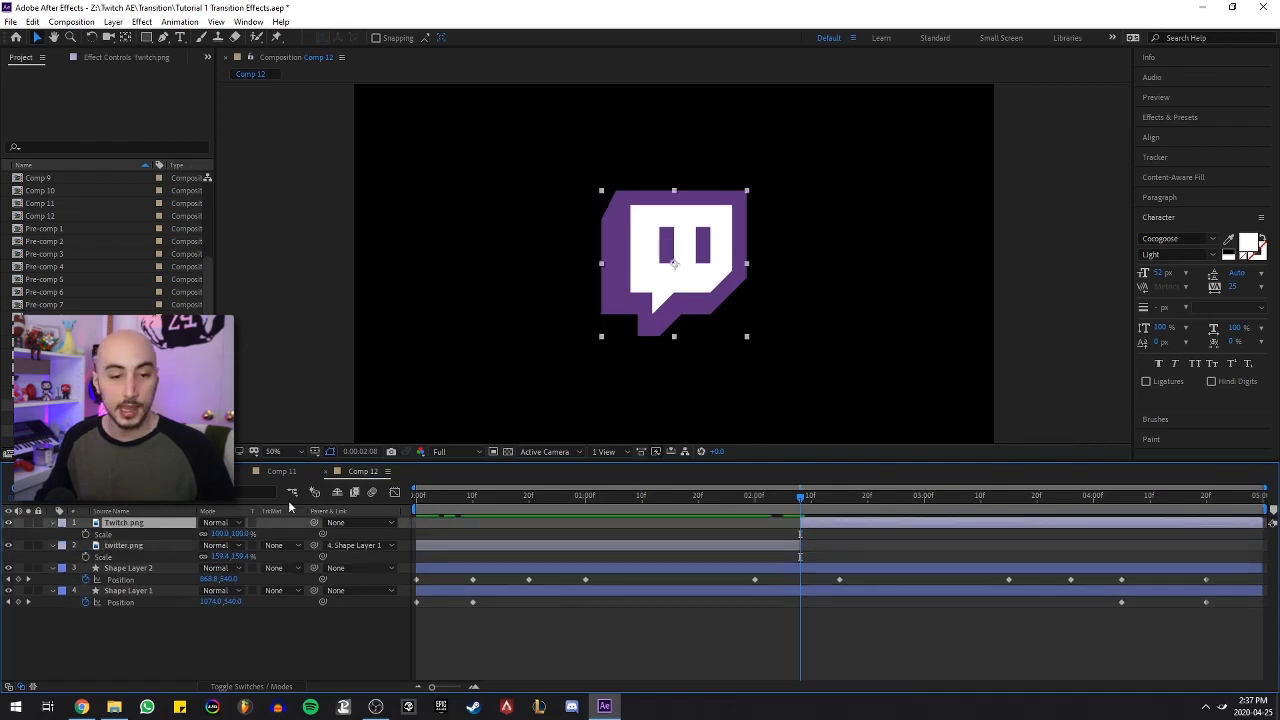
pyautogui.moveTo(236, 534); pyautogui.dragTo(204, 534)
pyautogui.press('Right')
pyautogui.press('Right')
pyautogui.press('Right')
pyautogui.press('Left')
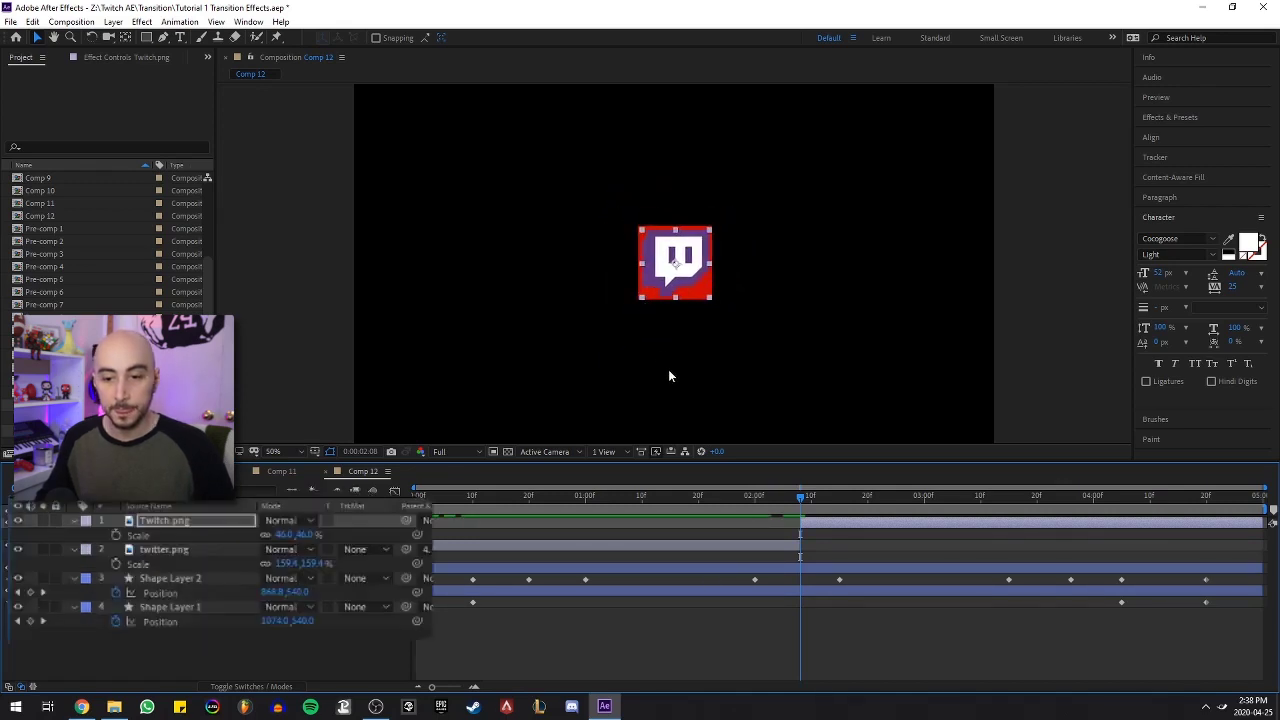
pyautogui.click(190, 649)
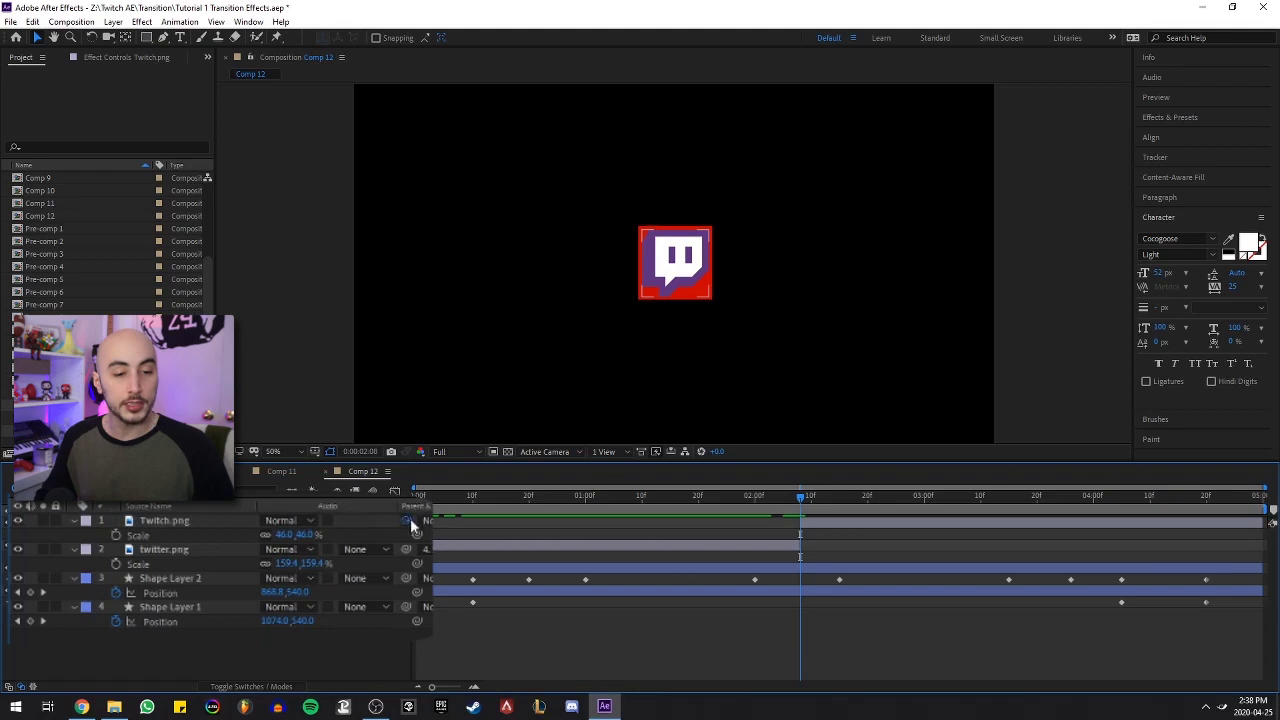
pyautogui.moveTo(407, 518); pyautogui.dragTo(169, 606)
# Step: At 2:09, apply the Linear Wipe transition preset to Twitch.png and set its Wipe Angle to 90°
pyautogui.moveTo(806, 497); pyautogui.dragTo(805, 557)
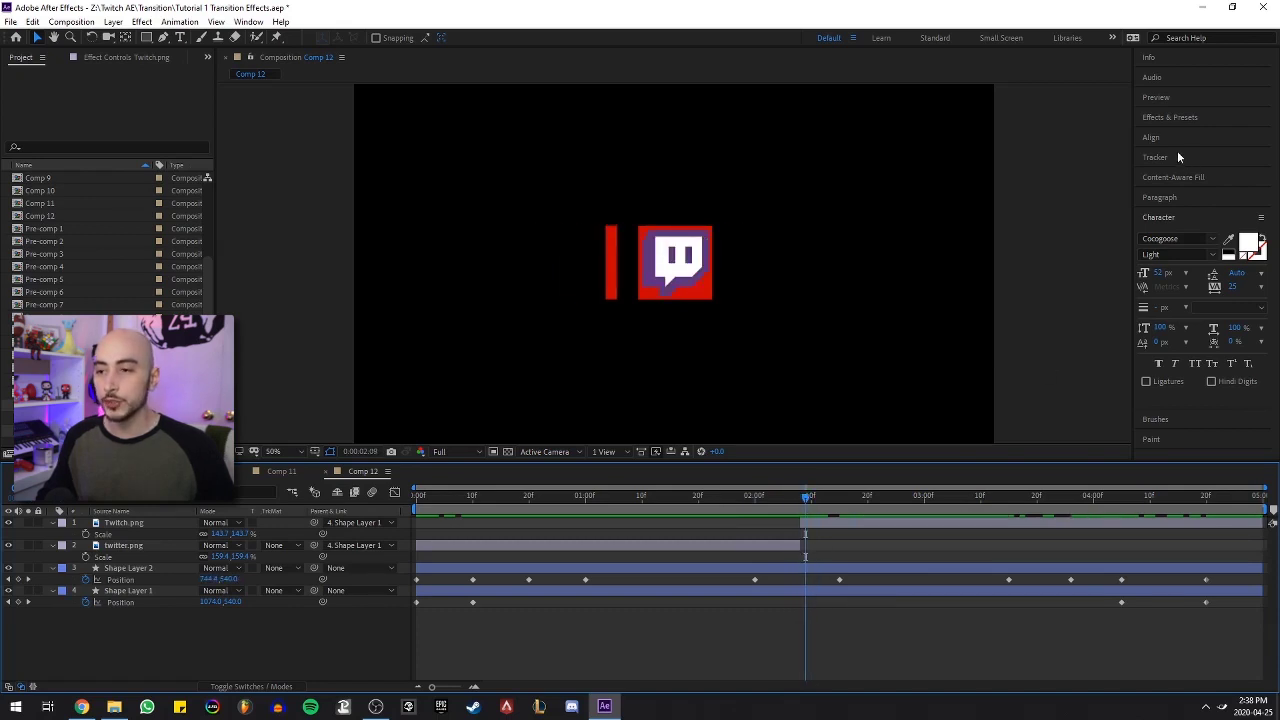
pyautogui.click(1174, 116)
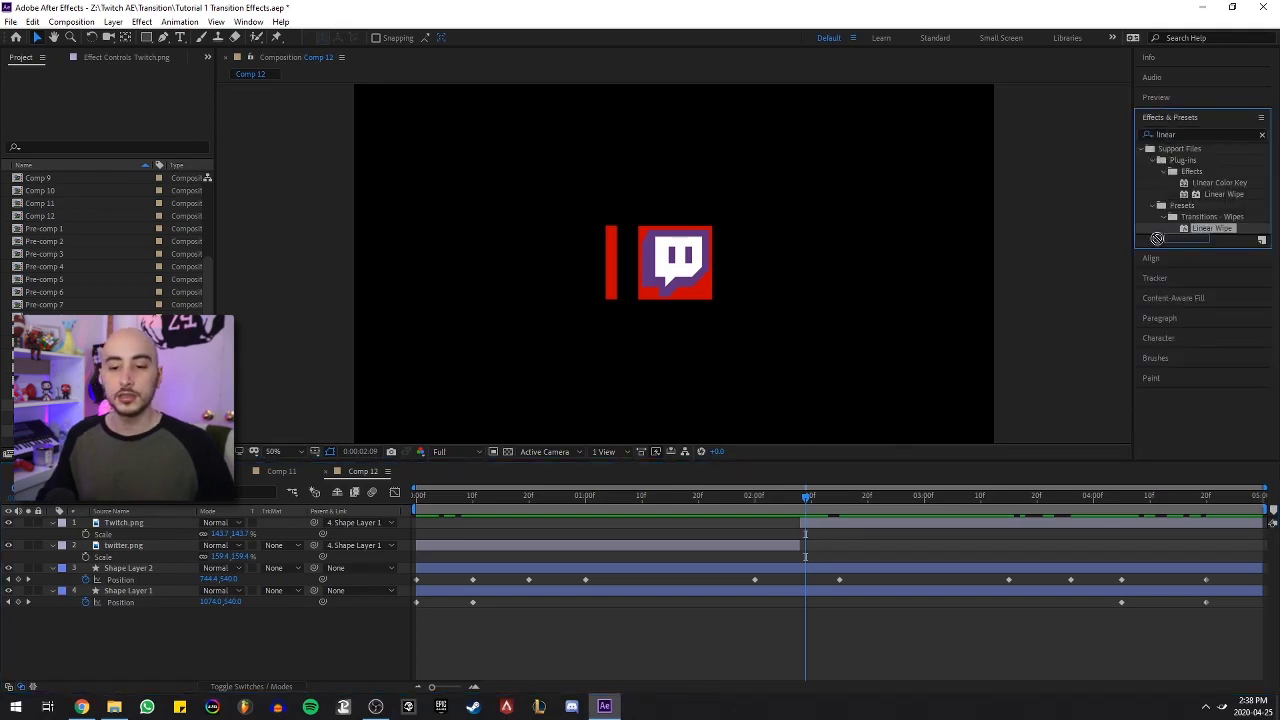
pyautogui.moveTo(1122, 254); pyautogui.dragTo(143, 522)
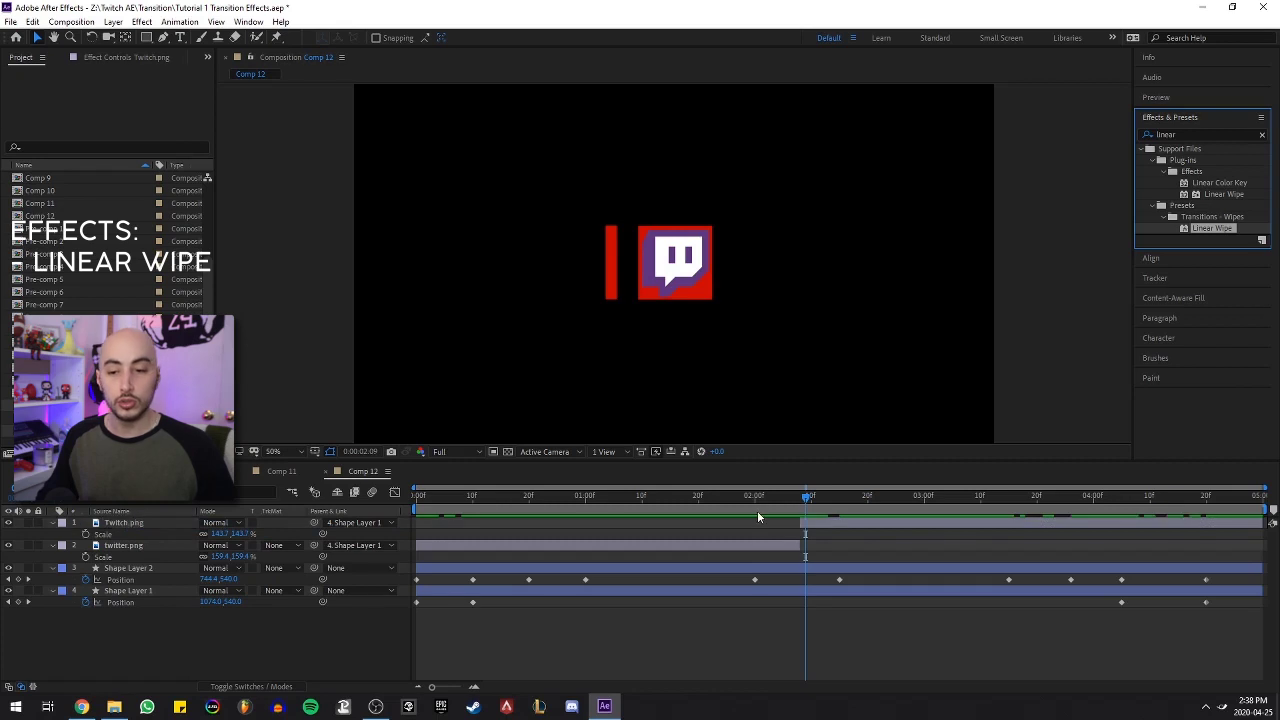
pyautogui.moveTo(758, 511); pyautogui.dragTo(801, 511)
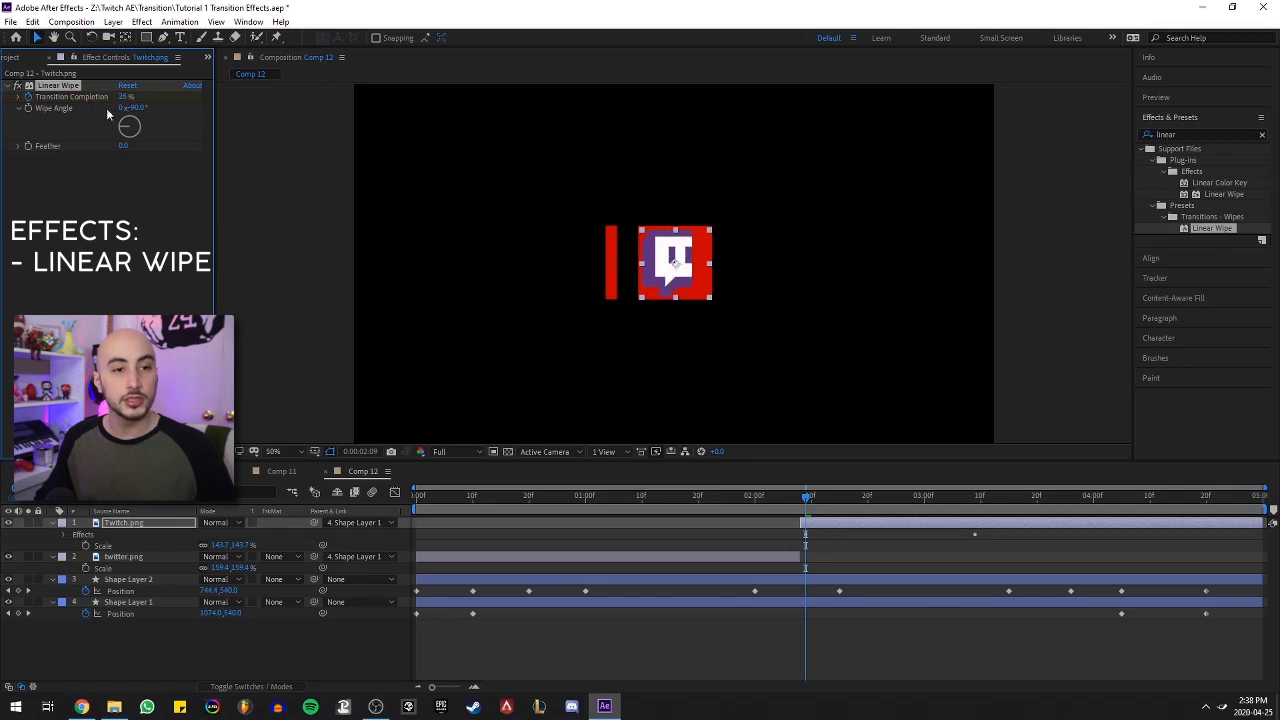
pyautogui.click(137, 107)
pyautogui.write('90')
pyautogui.press('Return')
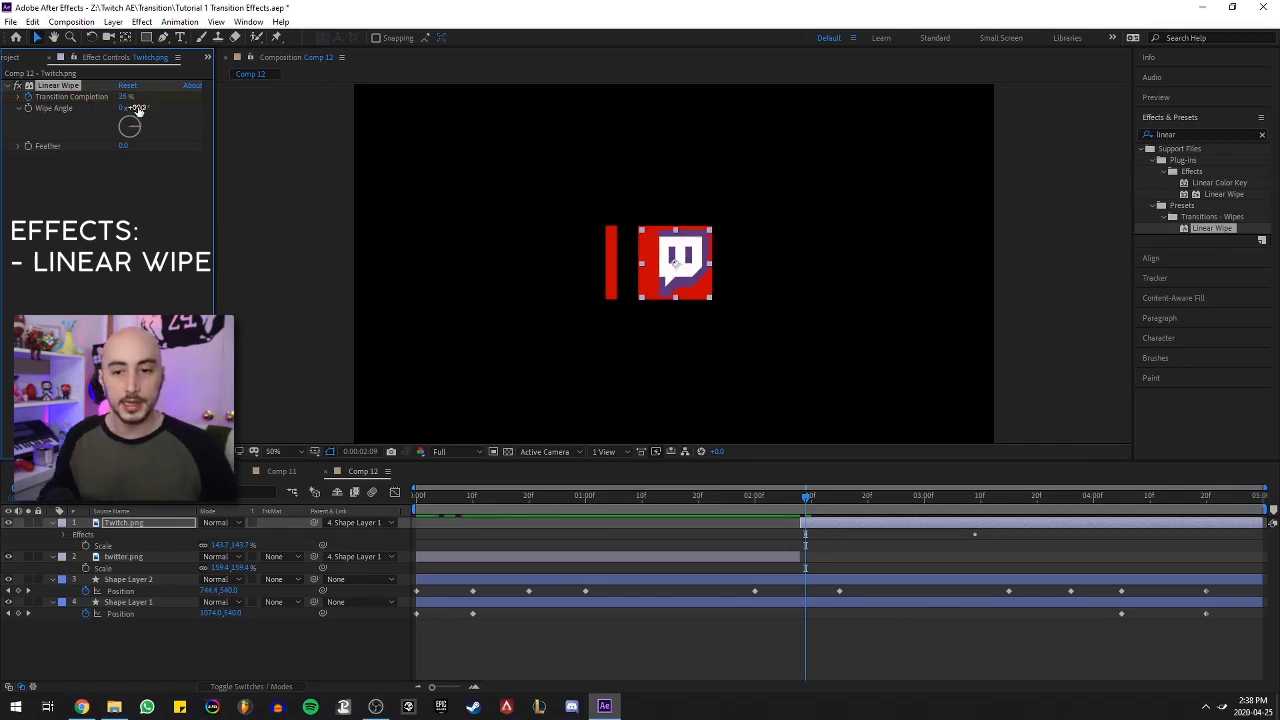
# Step: Start Twitch.png at 2:07, keyframe its Transition Completion from 100% there to 0% at 2:09, and preview the wipe
pyautogui.click(613, 256)
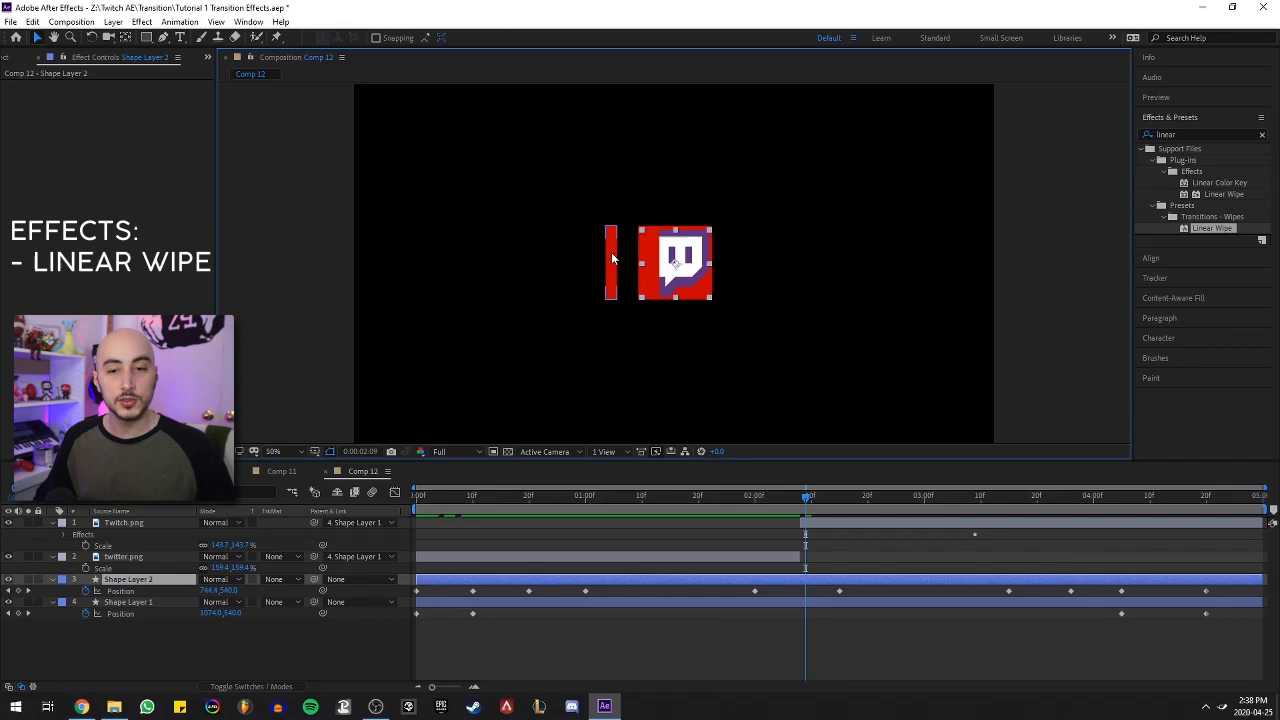
pyautogui.click(822, 523)
pyautogui.moveTo(125, 97); pyautogui.dragTo(129, 97)
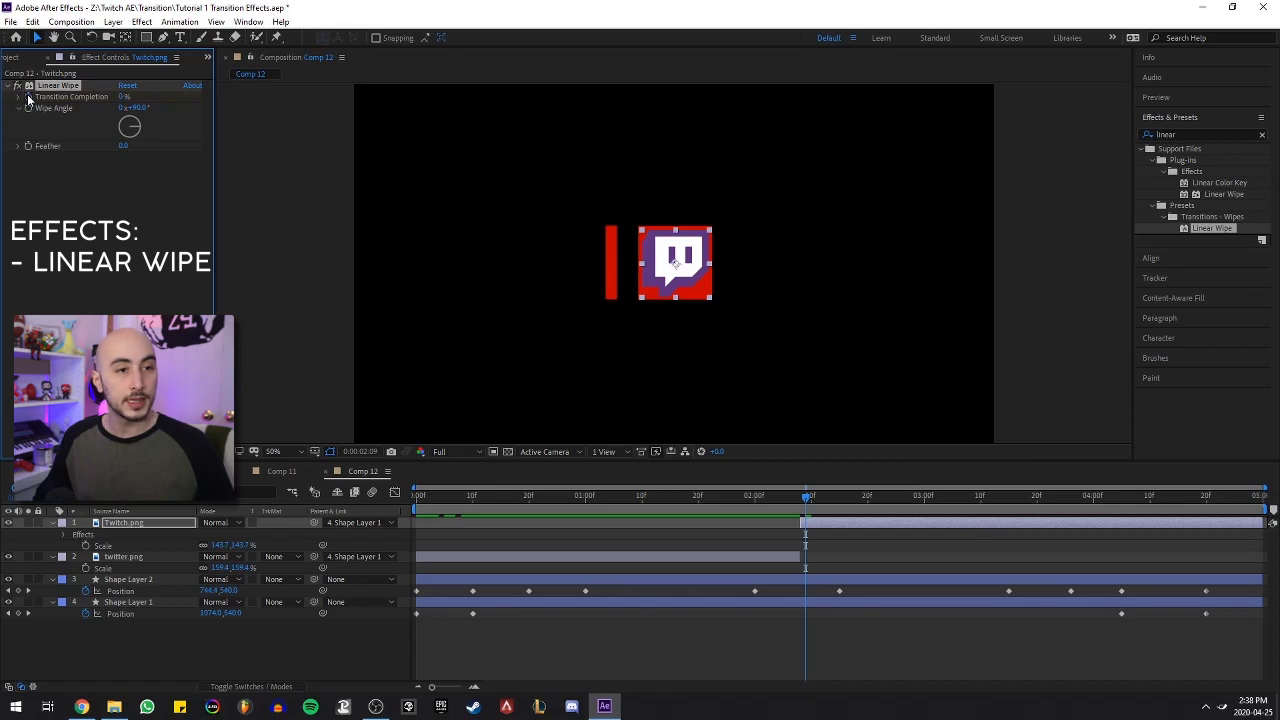
pyautogui.click(801, 498)
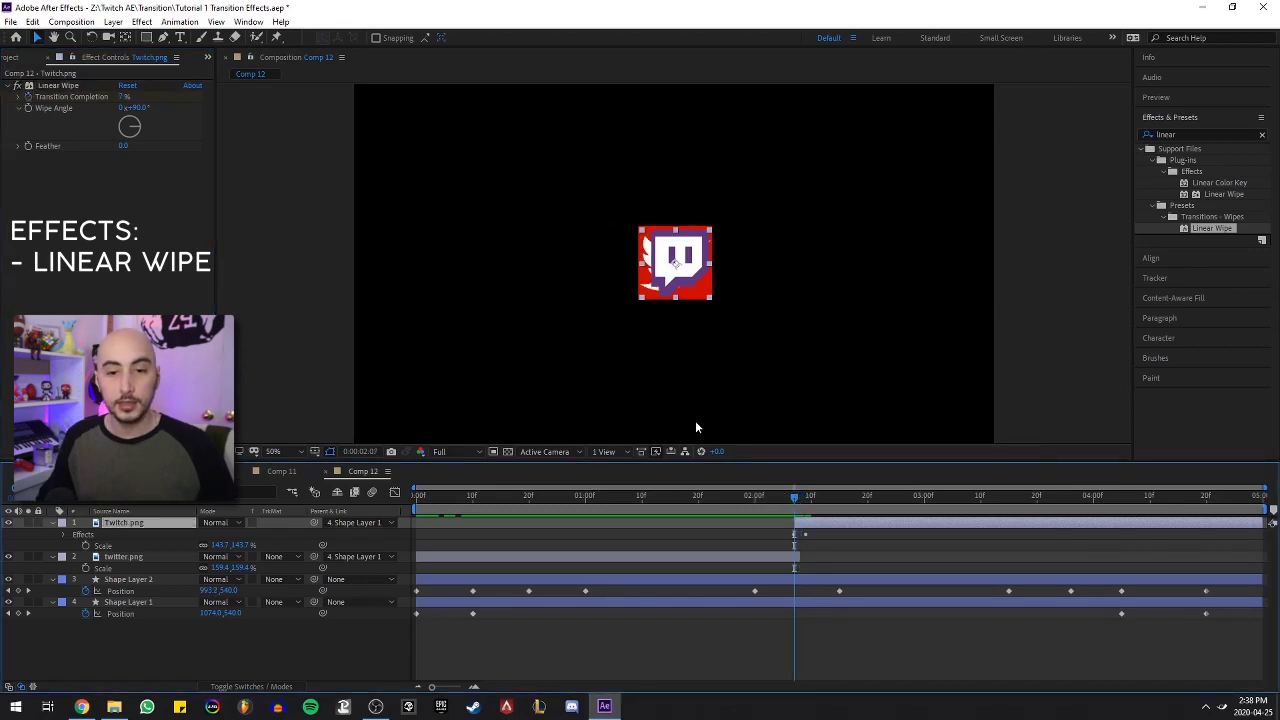
pyautogui.moveTo(125, 99); pyautogui.dragTo(113, 96)
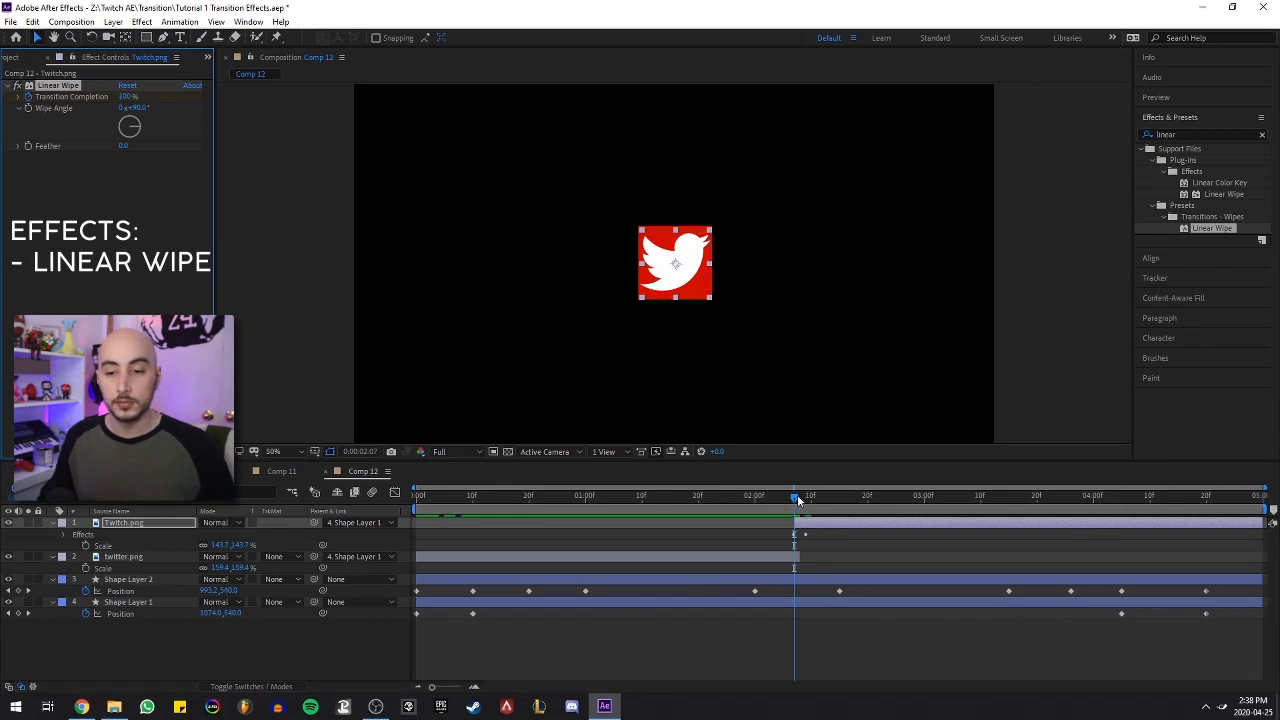
pyautogui.moveTo(796, 497); pyautogui.dragTo(288, 514)
pyautogui.click(721, 543)
pyautogui.press('space')
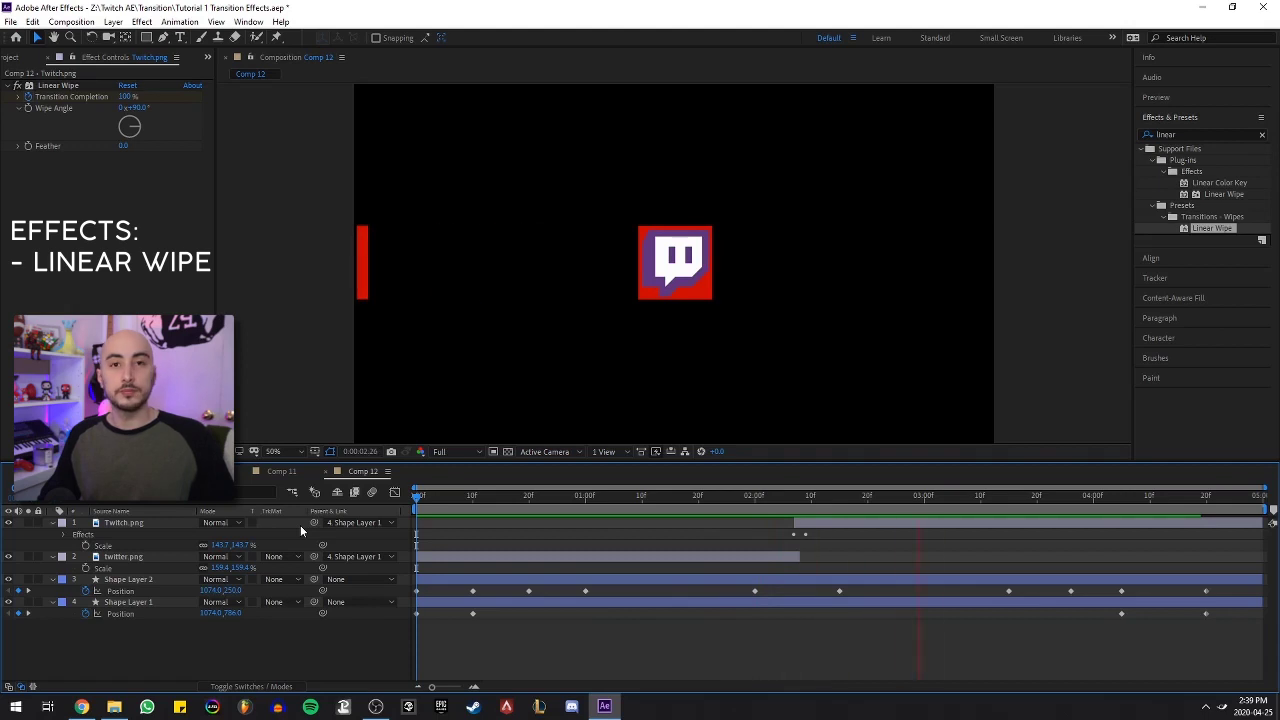
pyautogui.press('space')
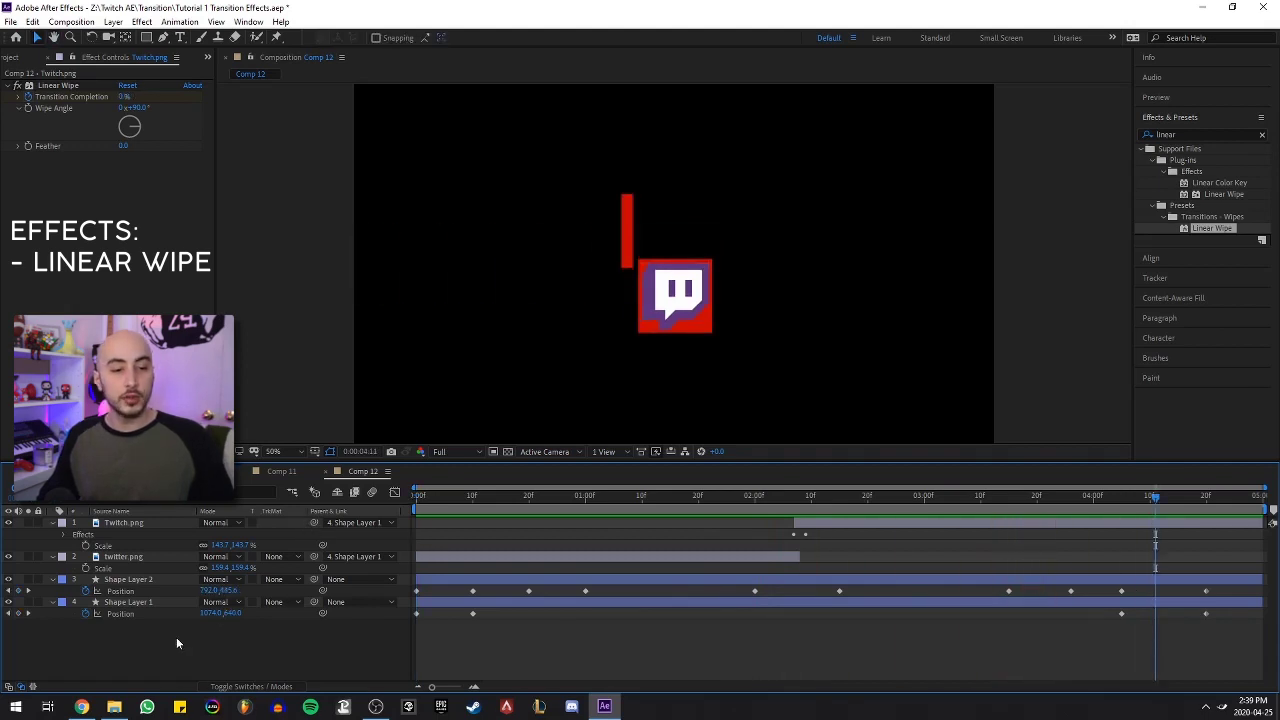
# Step: Pre-compose all four layers, moving all attributes into the new composition
pyautogui.moveTo(175, 636); pyautogui.dragTo(119, 511)
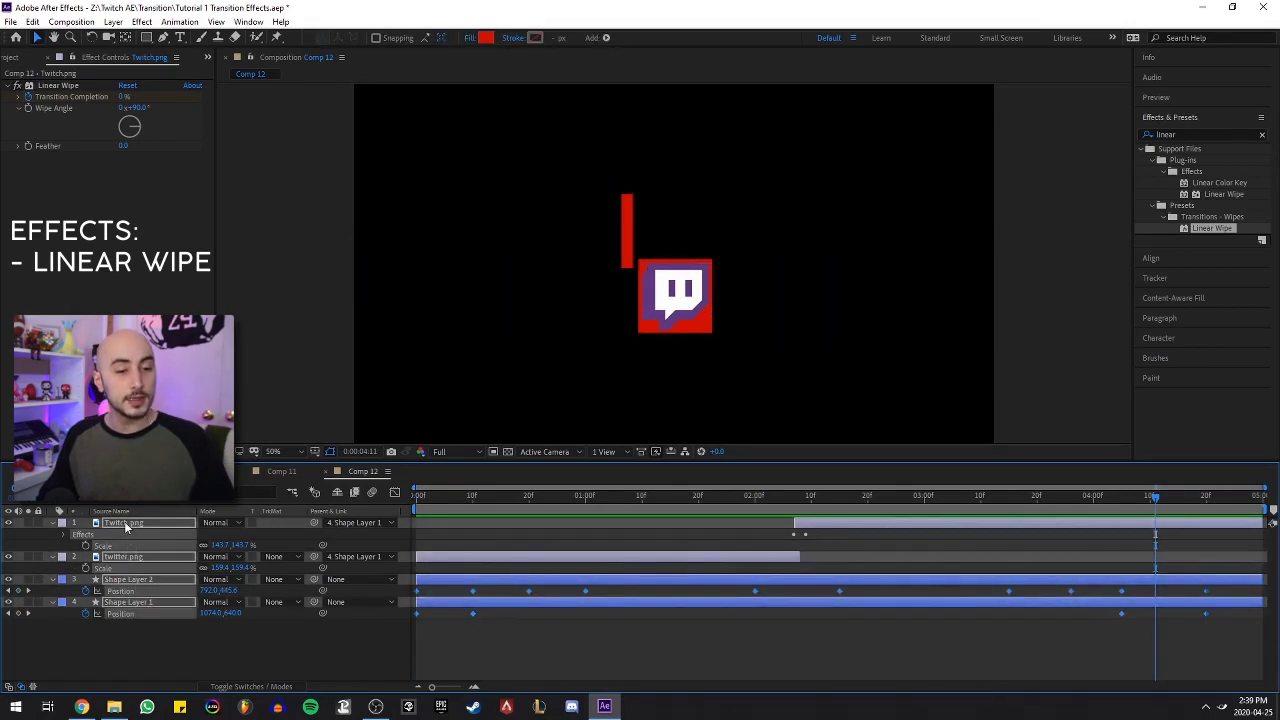
pyautogui.rightClick(128, 523)
pyautogui.click(200, 466)
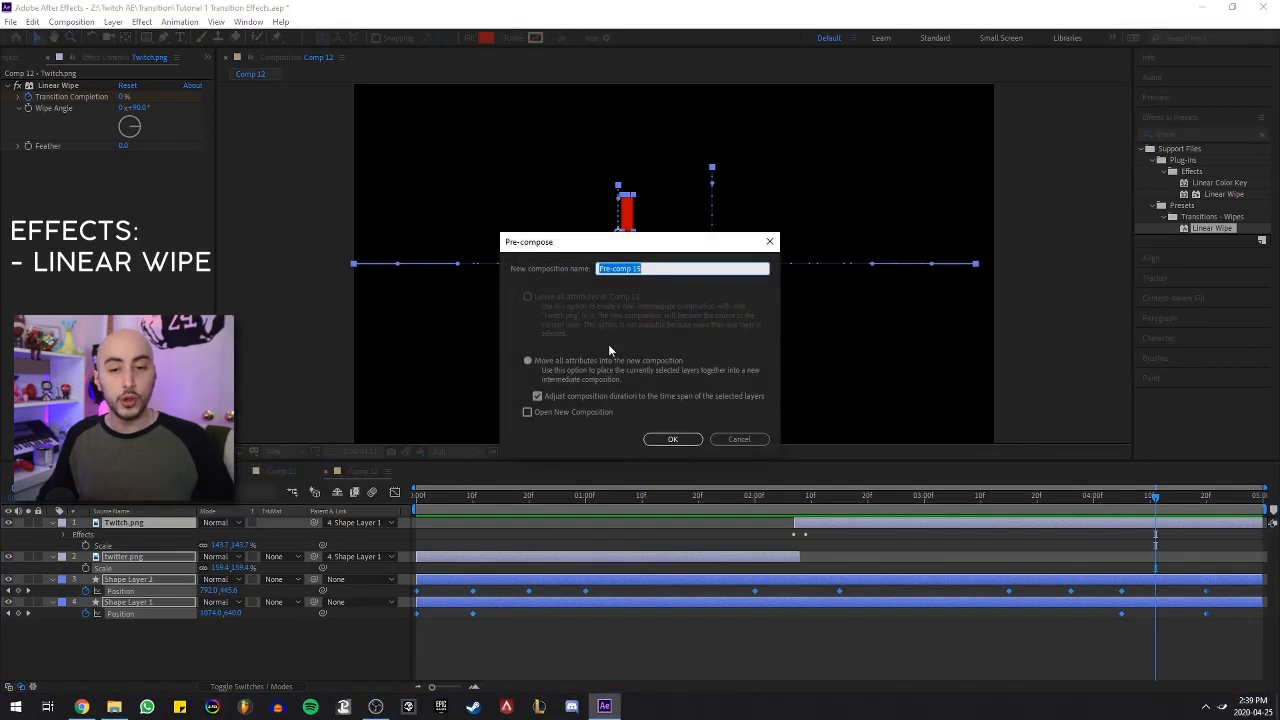
pyautogui.click(677, 441)
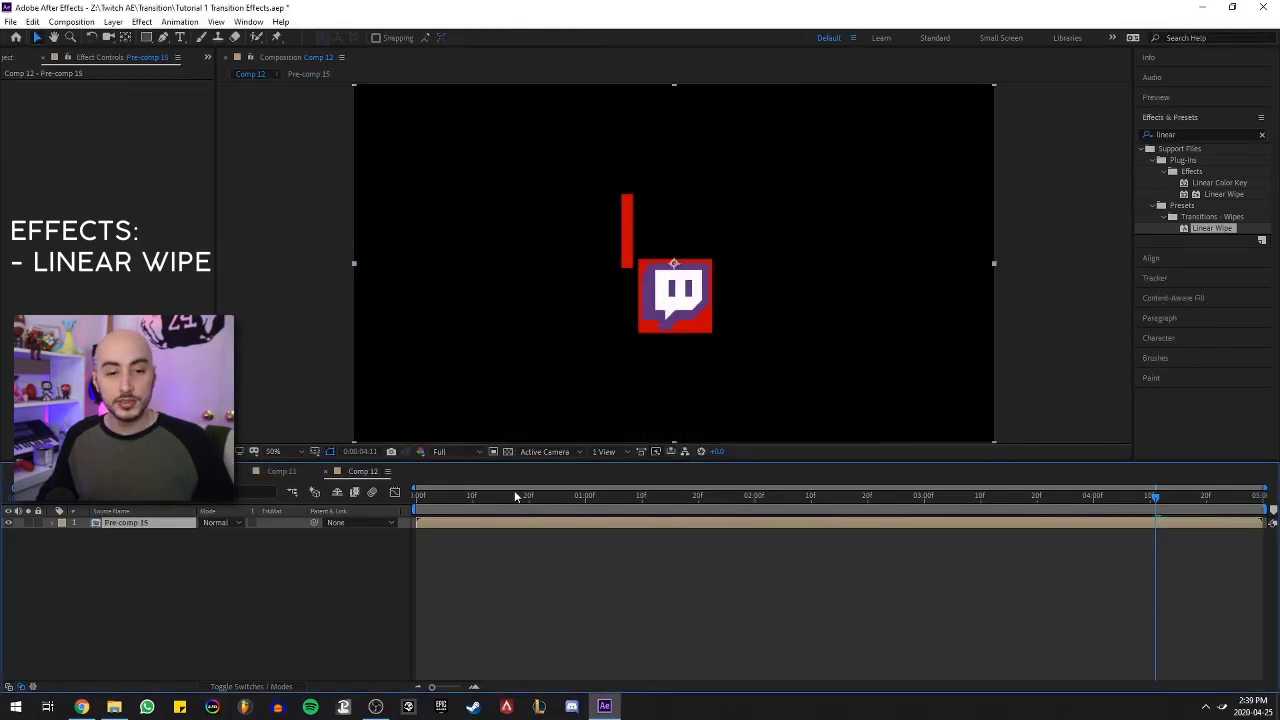
# Step: Mask the pre-comp with a full-width rectangle just enclosing the height of the centered square and bar, and preview the animation
pyautogui.click(586, 497)
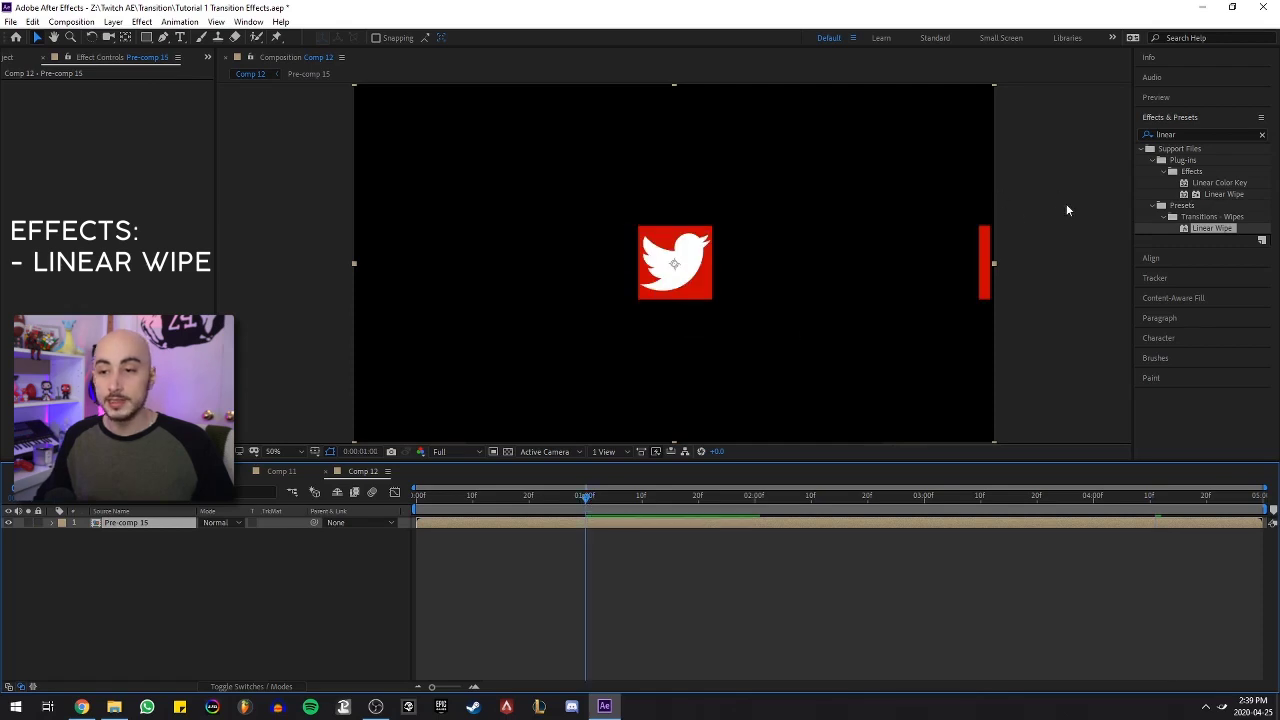
pyautogui.click(147, 37)
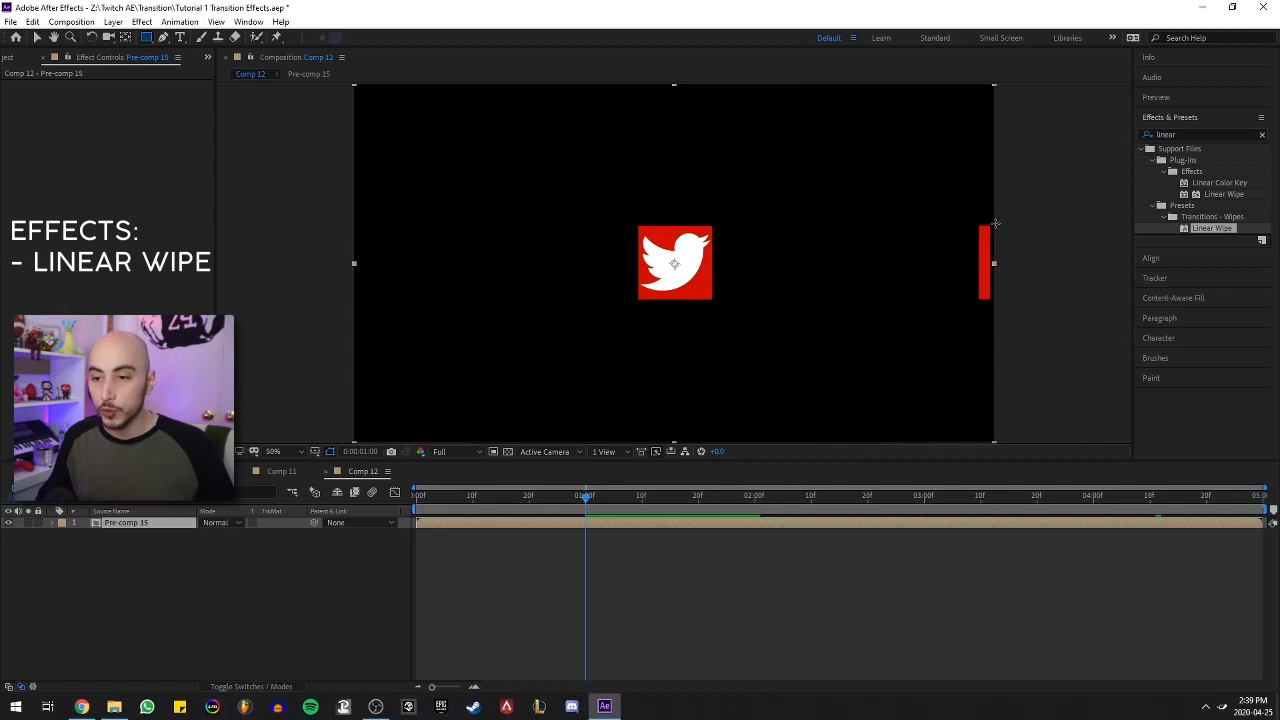
pyautogui.moveTo(995, 223); pyautogui.dragTo(327, 302)
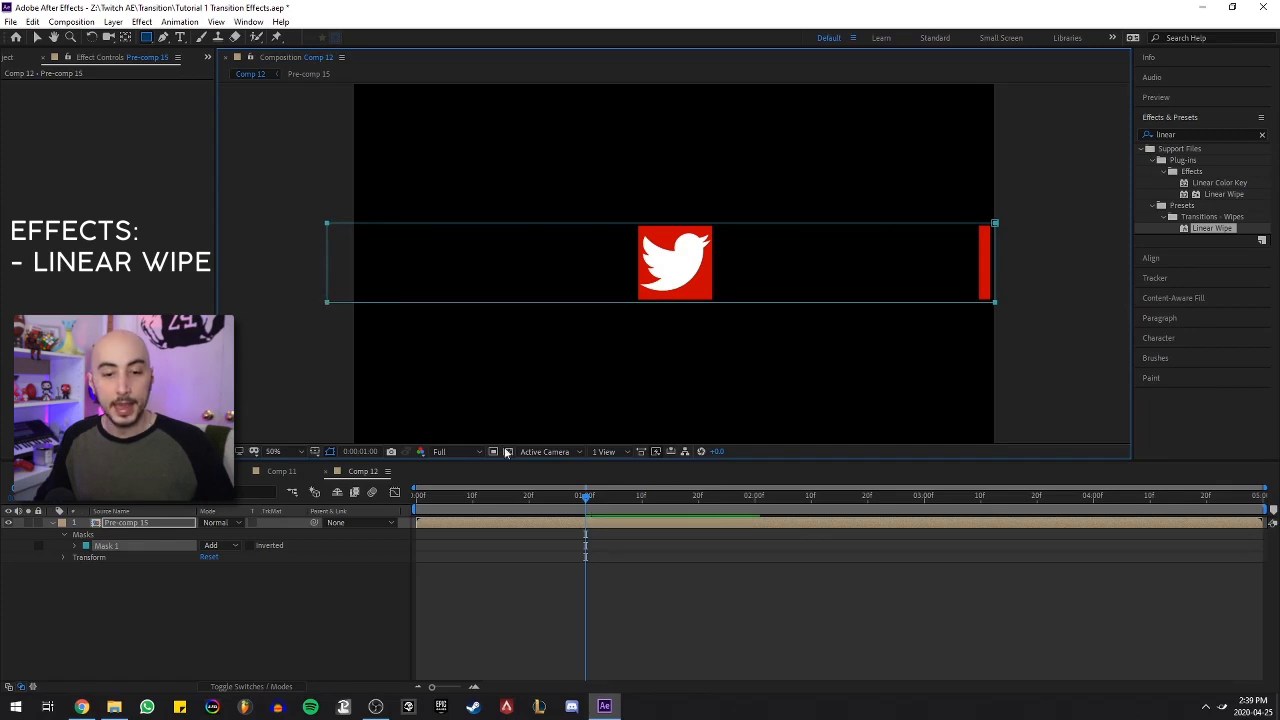
pyautogui.moveTo(467, 499); pyautogui.dragTo(334, 502)
pyautogui.click(239, 570)
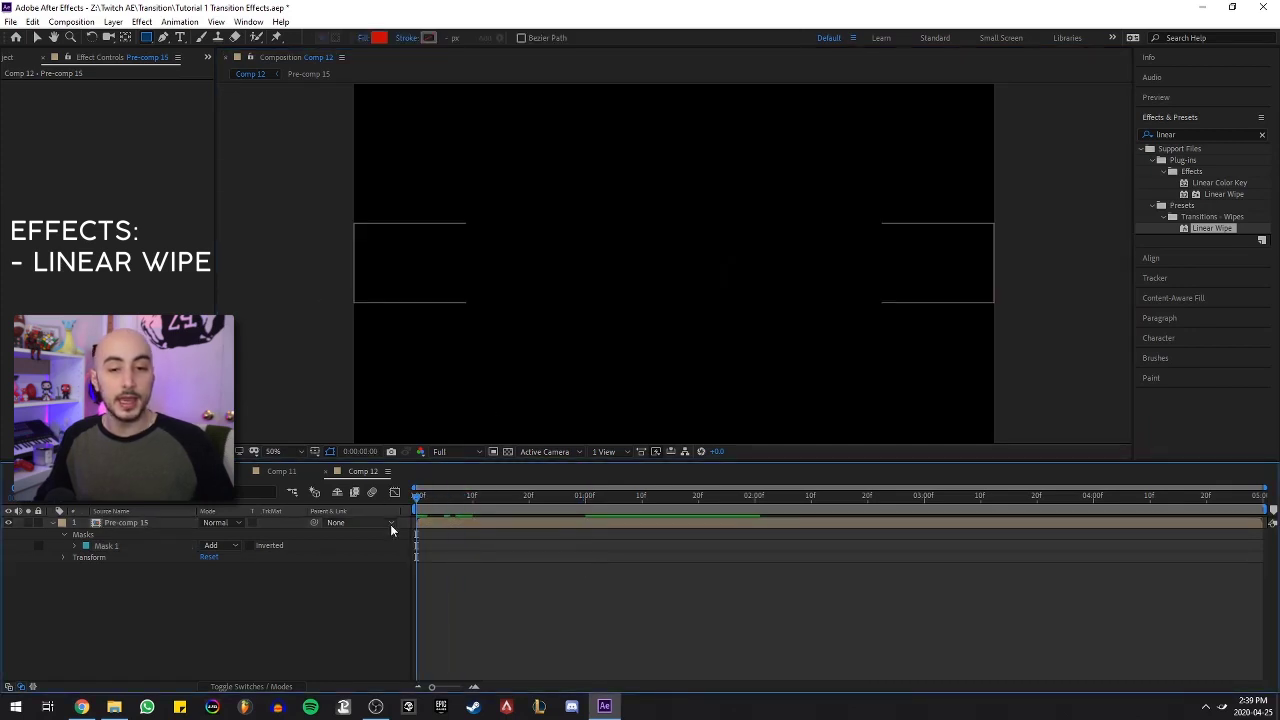
pyautogui.press('space')
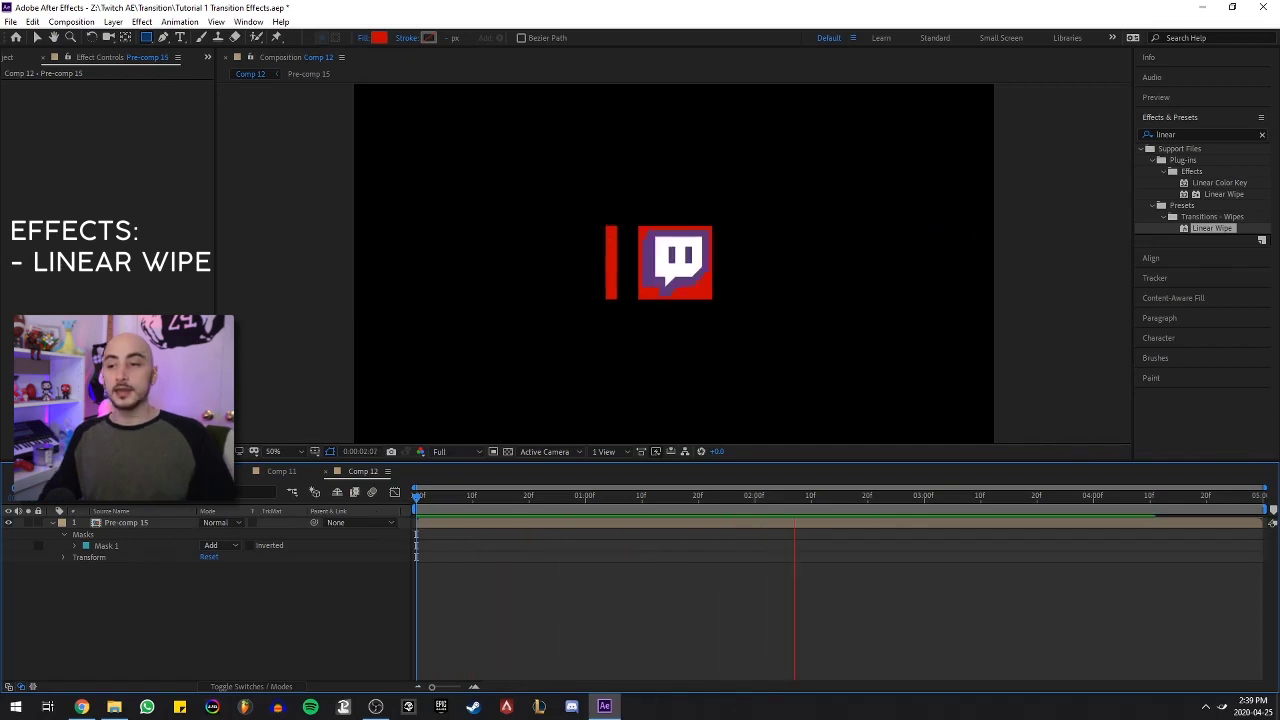
# Step: Find the Tint effect, apply it to the pre-comp, and play the animation
pyautogui.moveTo(1197, 134); pyautogui.dragTo(1073, 149)
pyautogui.write('tint')
pyautogui.moveTo(1211, 183); pyautogui.dragTo(153, 522)
pyautogui.press('space')
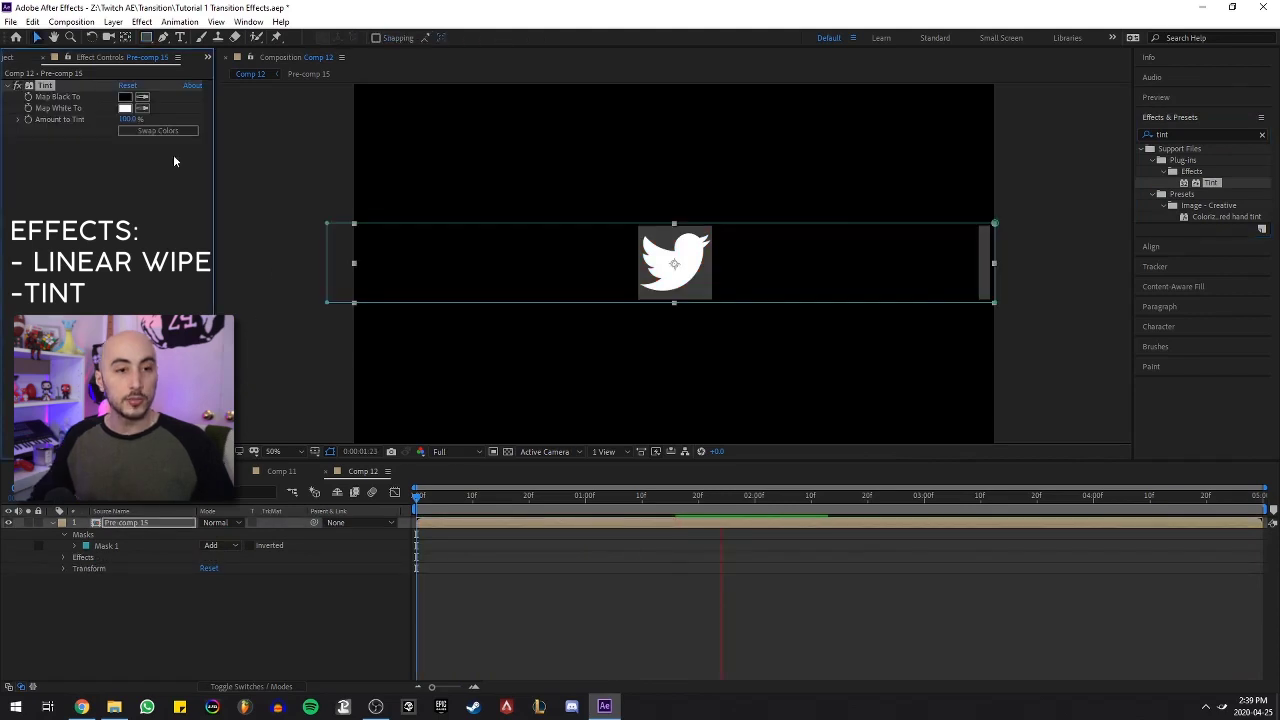
# Step: Keyframe the Tint's Map Black To color as purple 3500CD at 2:09 and as blue 007DCD at 2:06
pyautogui.click(30, 103)
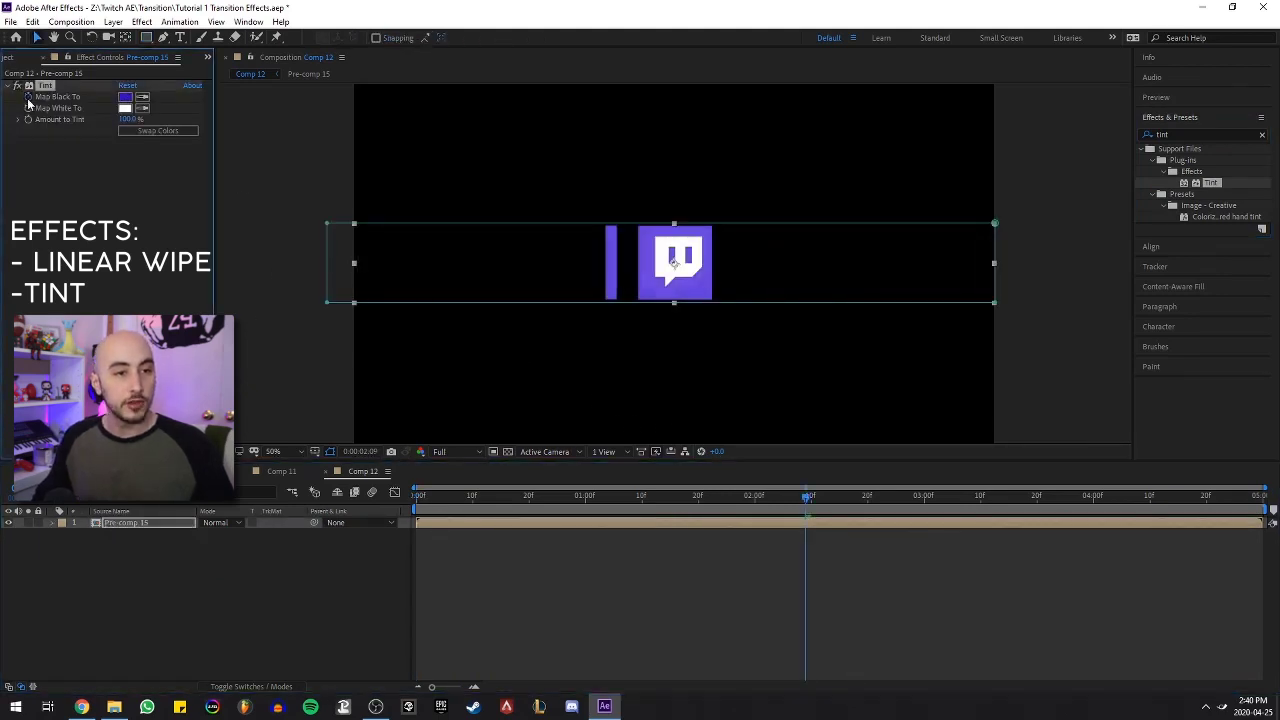
pyautogui.moveTo(797, 498)
pyautogui.mouseDown()
pyautogui.moveTo(758, 498)
pyautogui.moveTo(789, 507)
pyautogui.mouseUp()
pyautogui.click(124, 98)
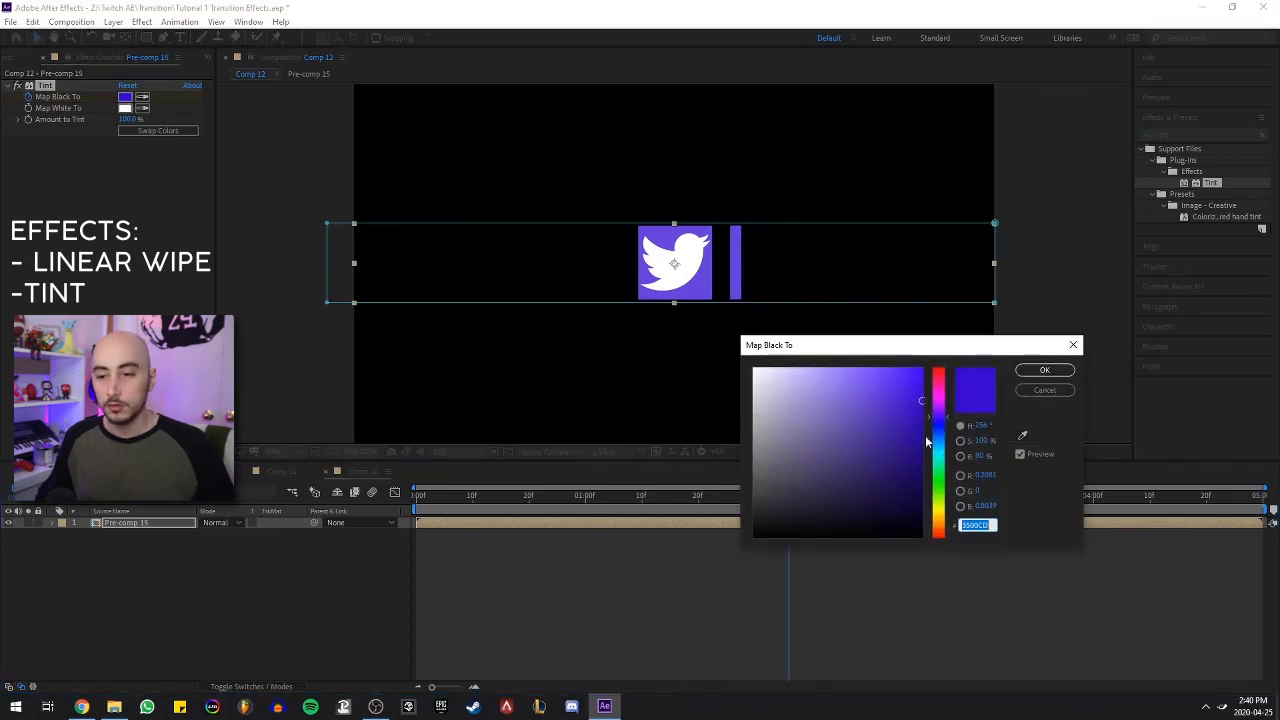
pyautogui.write('007DCD')
pyautogui.press('Return')
pyautogui.click(1044, 370)
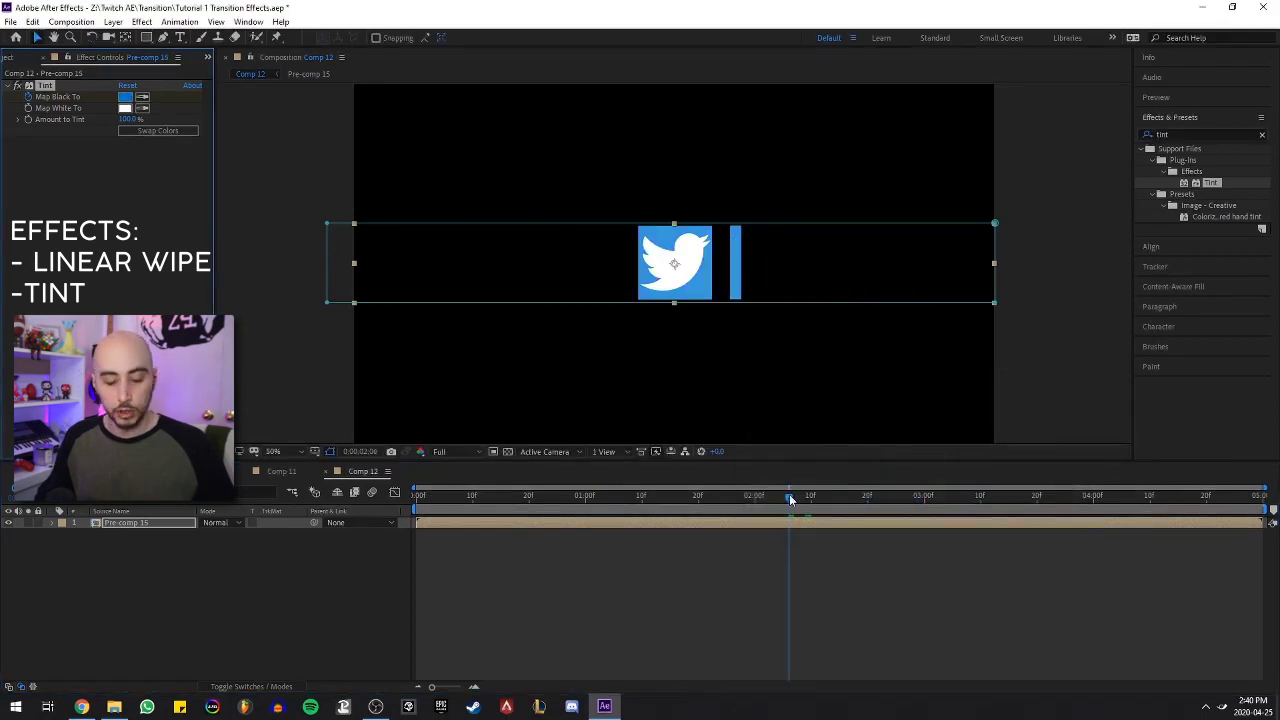
# Step: Spread the pre-comp's Map Black To keyframes apart to about 2:03 and 2:11, and preview the animation from the start
pyautogui.press('u')
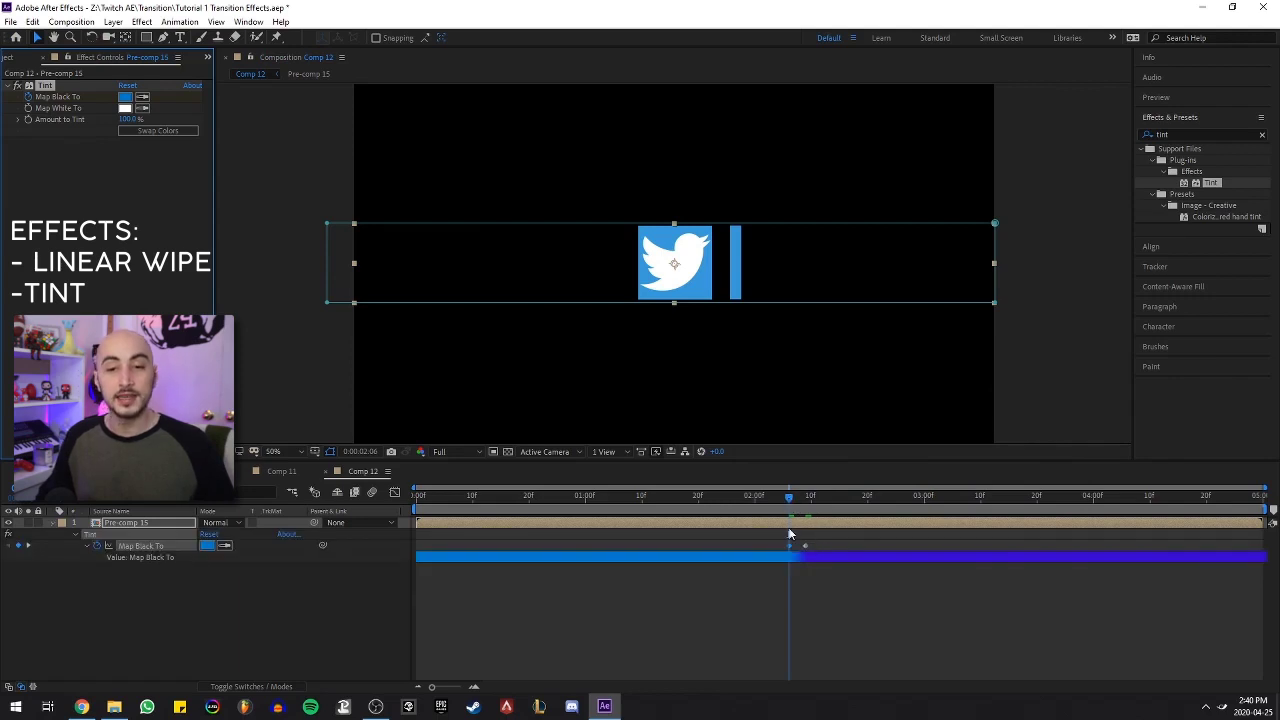
pyautogui.moveTo(806, 544); pyautogui.dragTo(811, 544)
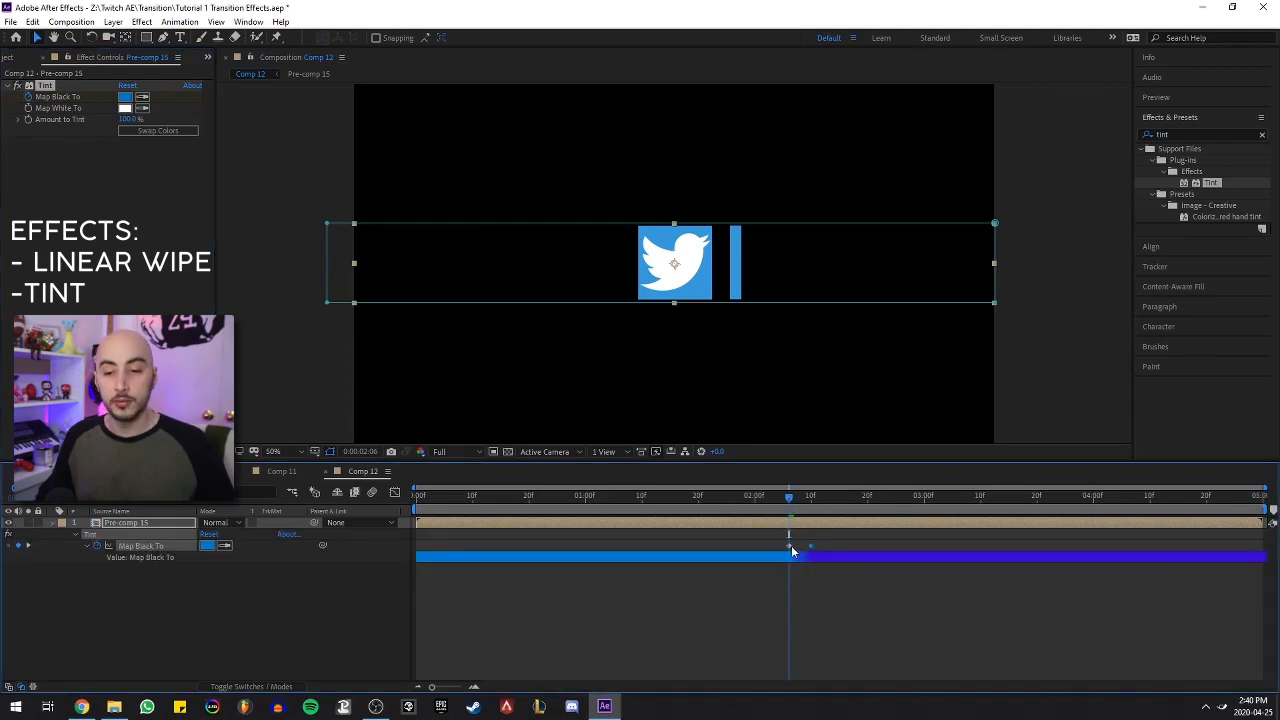
pyautogui.click(811, 545)
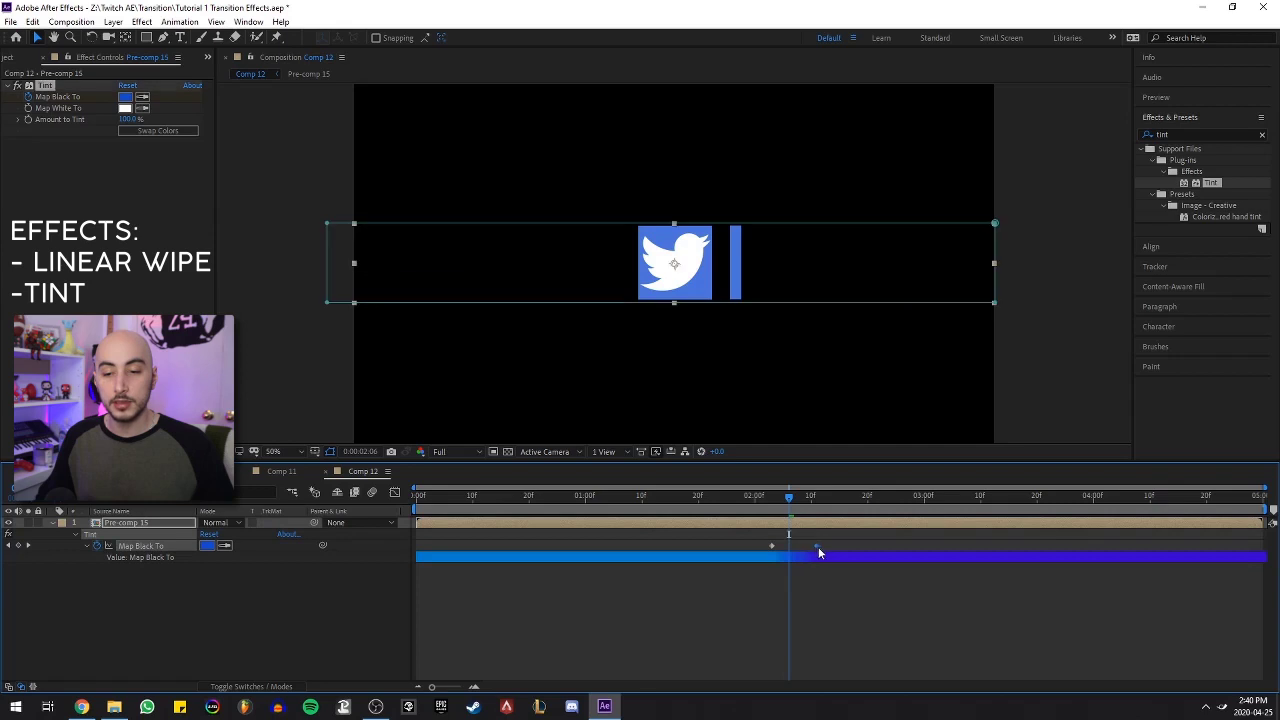
pyautogui.moveTo(773, 488)
pyautogui.mouseDown()
pyautogui.moveTo(581, 505)
pyautogui.moveTo(257, 622)
pyautogui.mouseUp()
pyautogui.press('space')
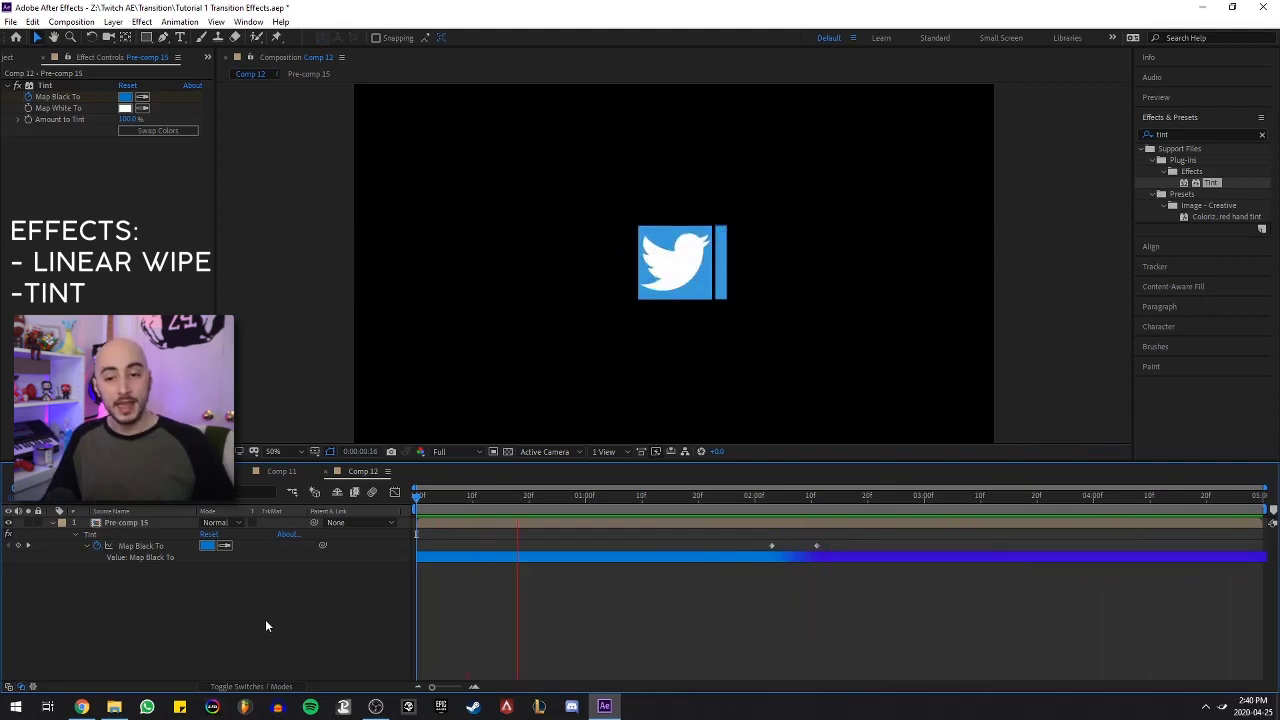
pyautogui.press('space')
# Step: Switch to Comp 7 and play its logo transition with the TECHT0RCH text from the first frame
pyautogui.moveTo(418, 497); pyautogui.dragTo(943, 570)
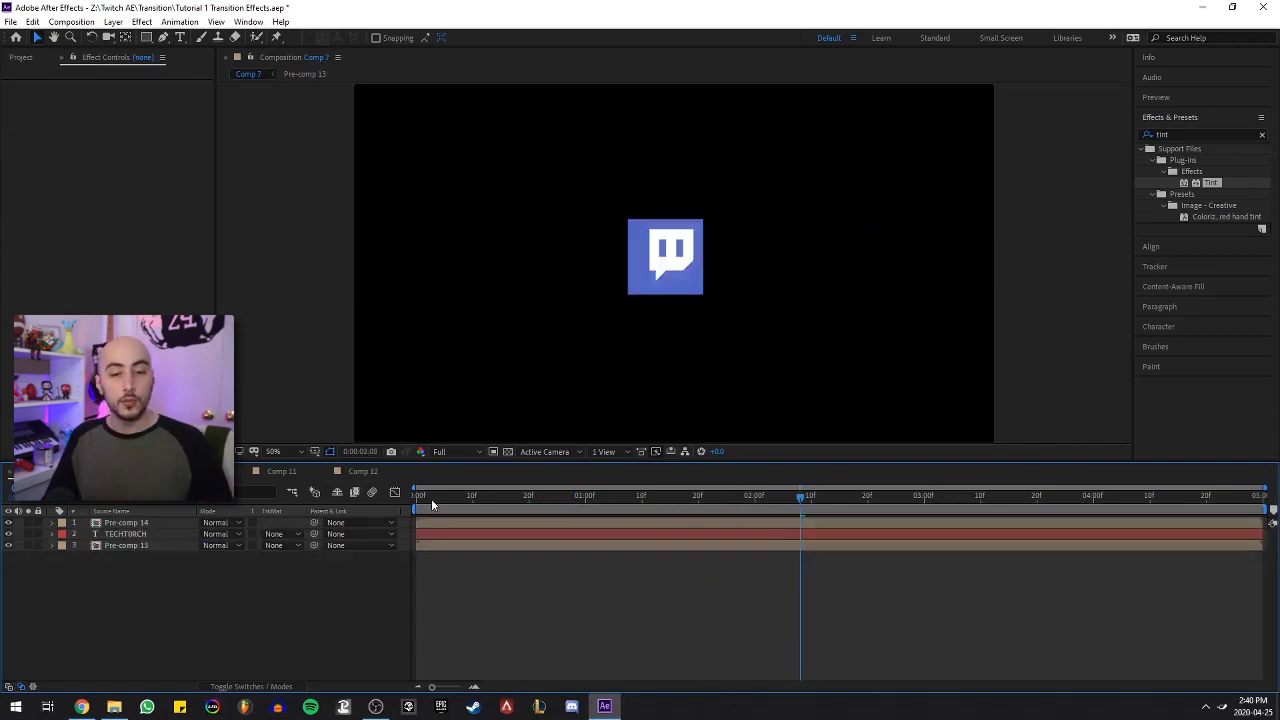
pyautogui.moveTo(431, 498); pyautogui.dragTo(229, 507)
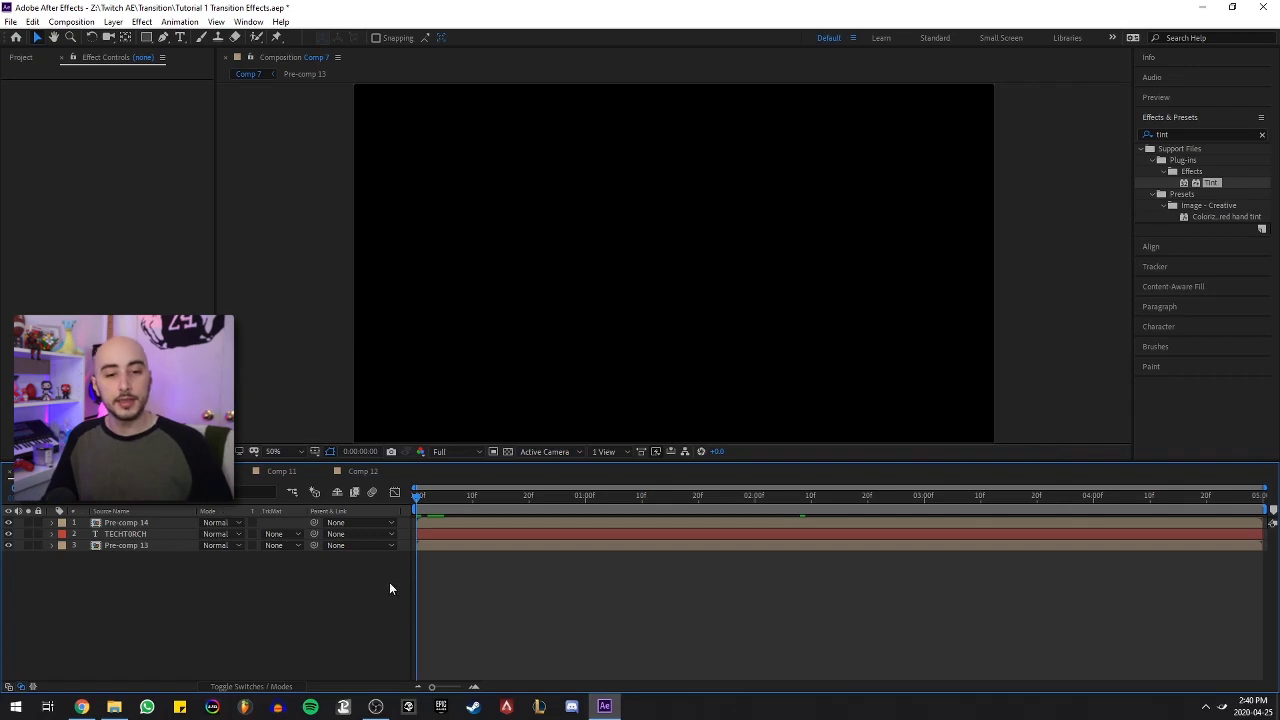
pyautogui.press('space')
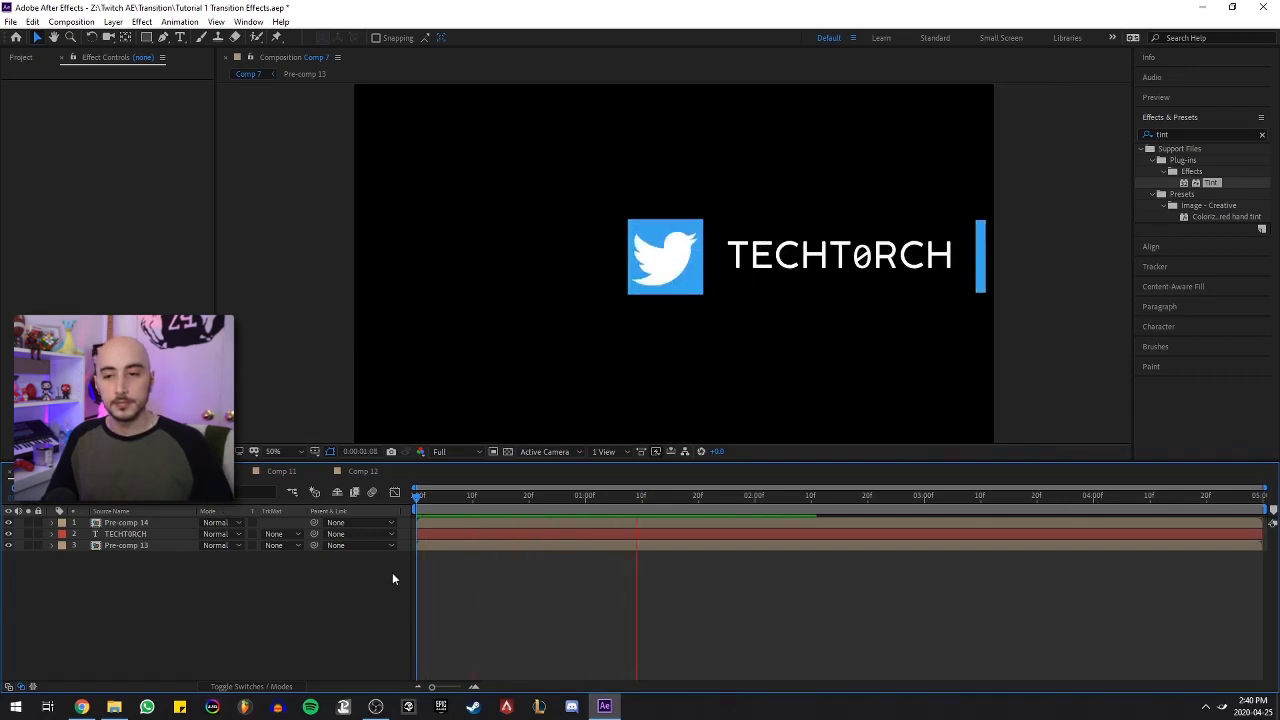